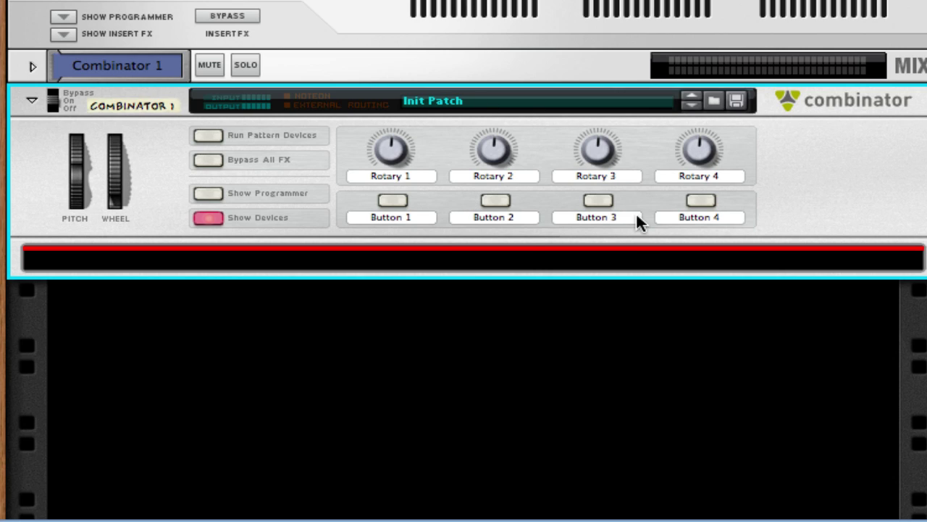
Create a Malström synthesizer inside the Combinator and set its oscillator A graintable to Wave: Sawtooth.
right_click(624, 256)
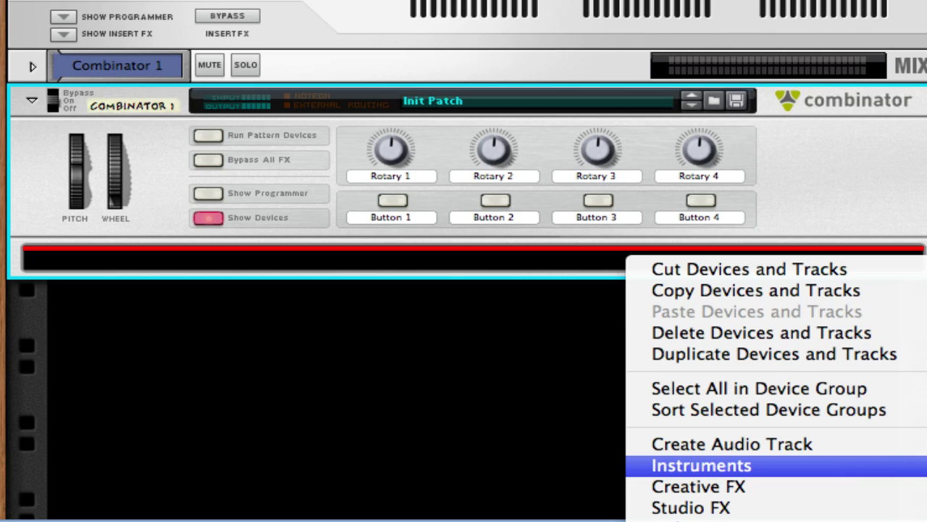
left_click(924, 465)
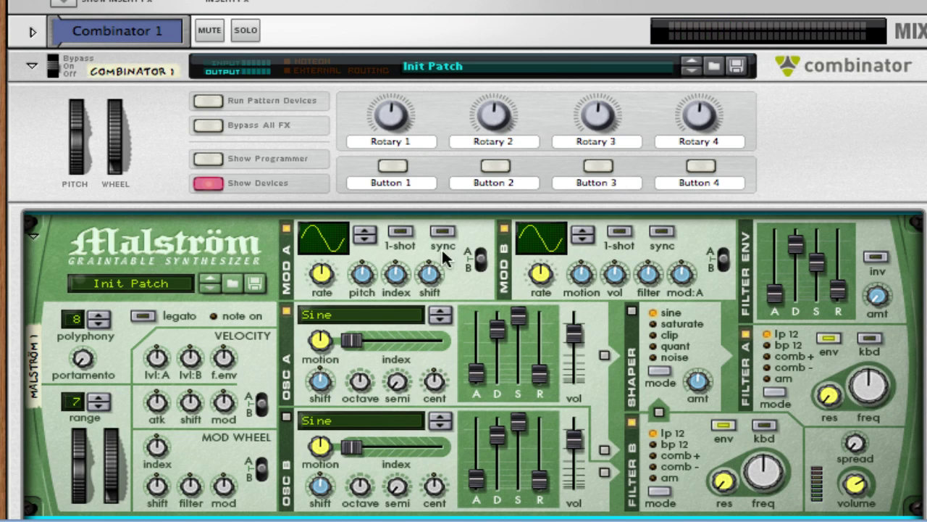
left_click(371, 317)
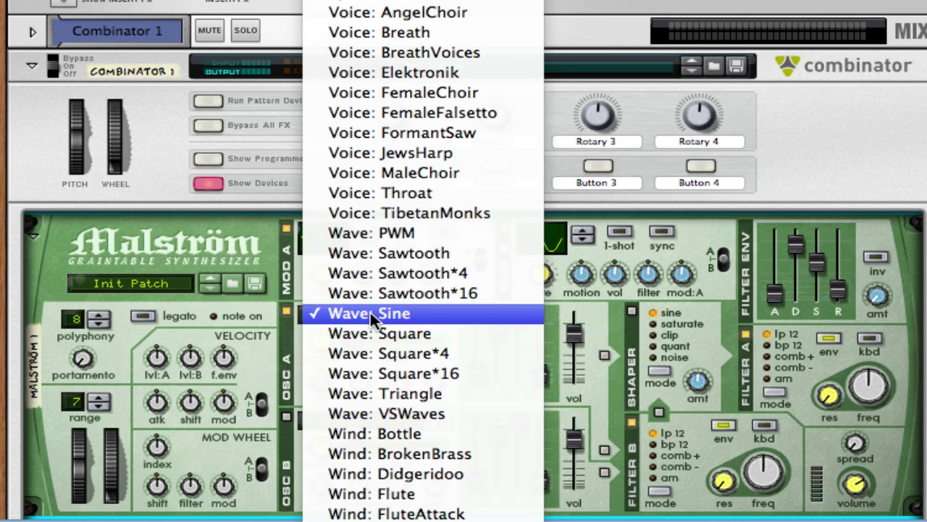
left_click(427, 253)
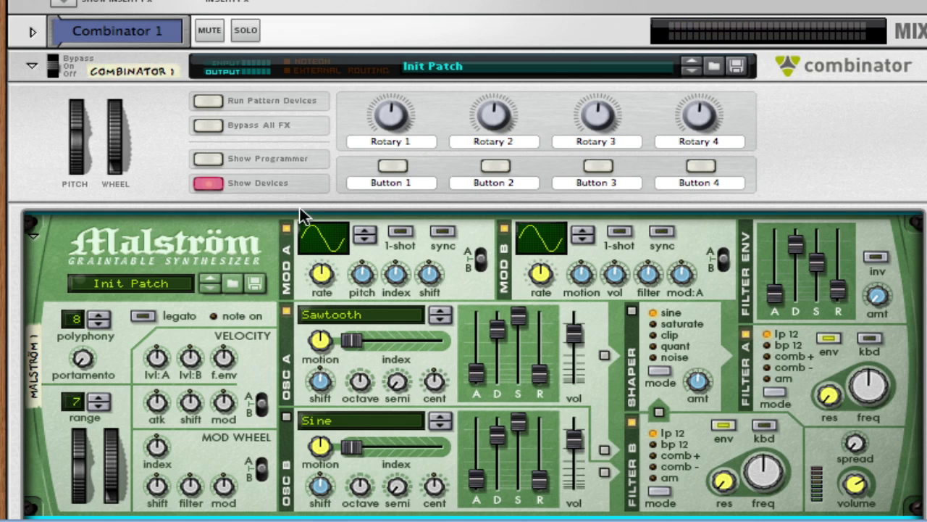
Turn off the Malström's Mod A and set oscillator B to the FM1 graintable.
left_click(286, 230)
left_click(367, 418)
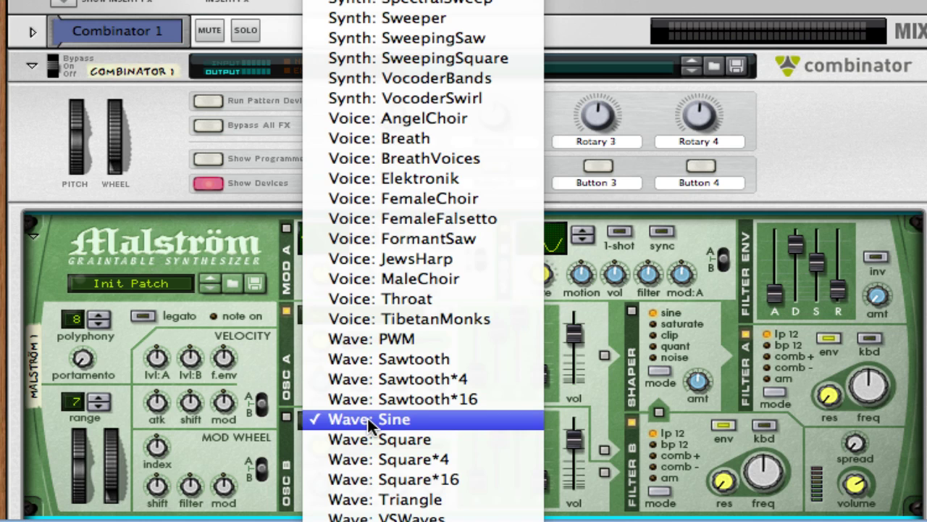
scroll(414, 368, "up", 3)
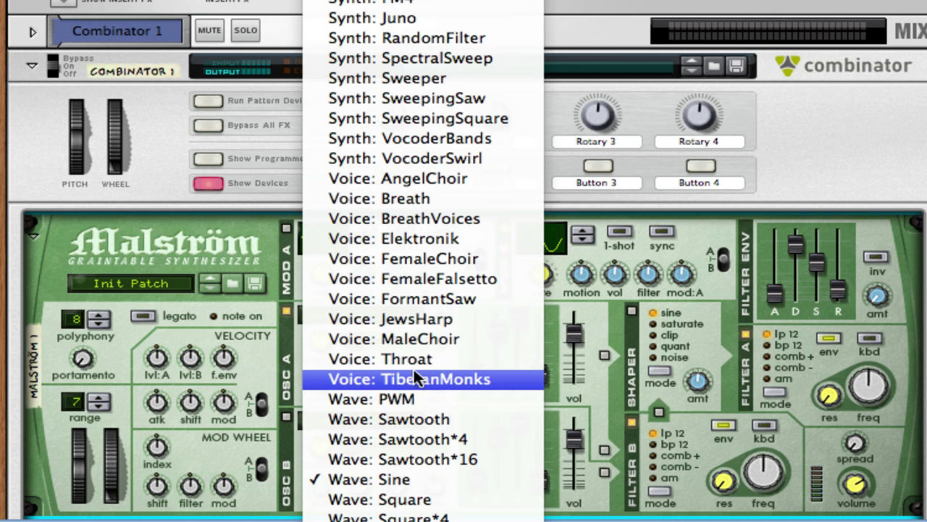
left_click(415, 377)
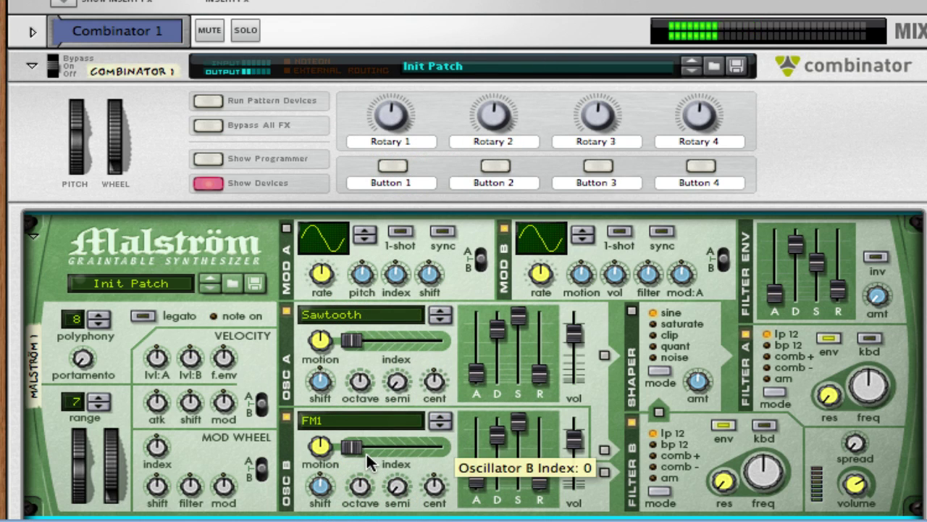
Lower oscillator B's motion, raise its shift and set its octave to 4, and lower oscillator A's octave.
left_click_drag(353, 451, 304, 453)
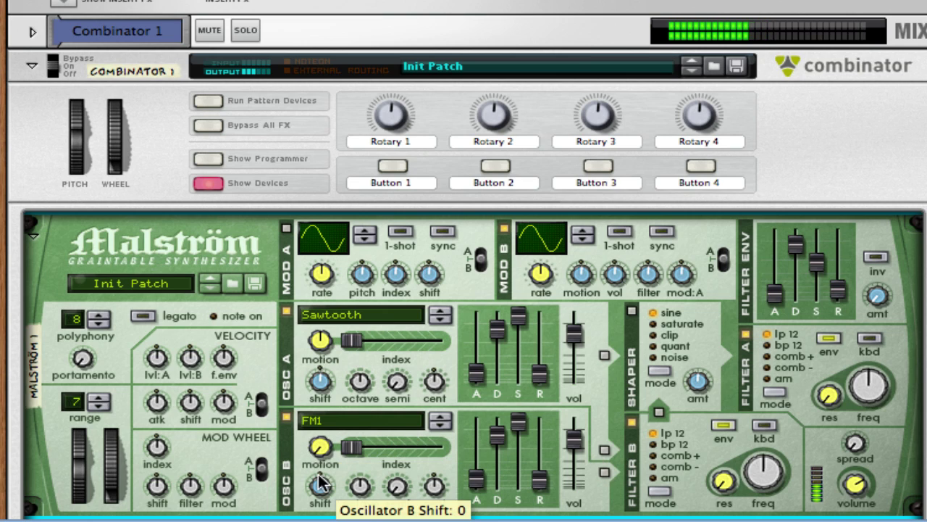
left_click_drag(320, 484, 324, 475)
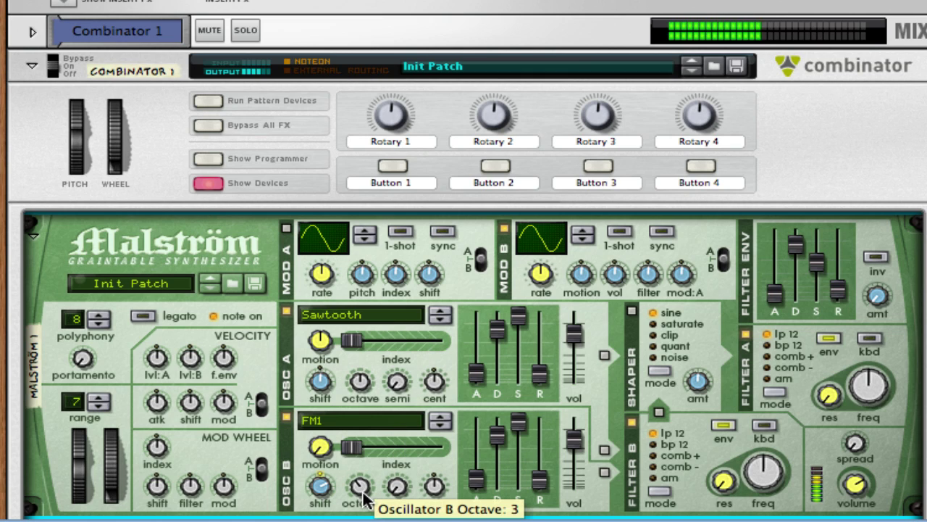
left_click_drag(362, 492, 365, 489)
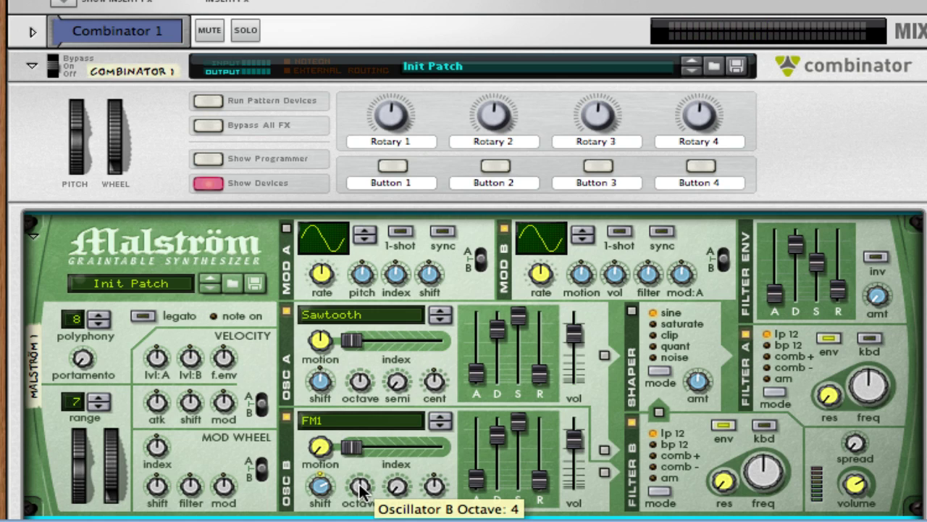
left_click_drag(362, 492, 360, 488)
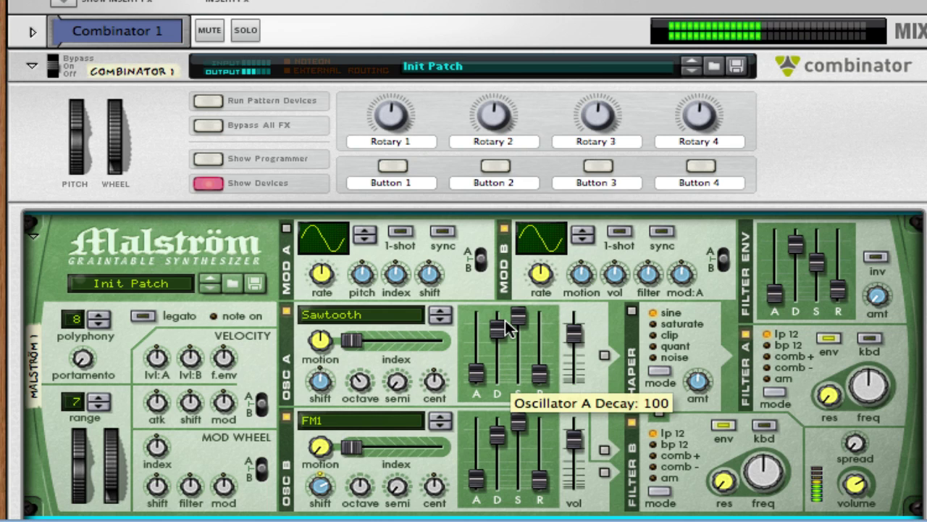
Duplicate the Malström directly beneath the original in the Combinator and flip the rack to its rear side.
scroll(714, 358, "down", 4)
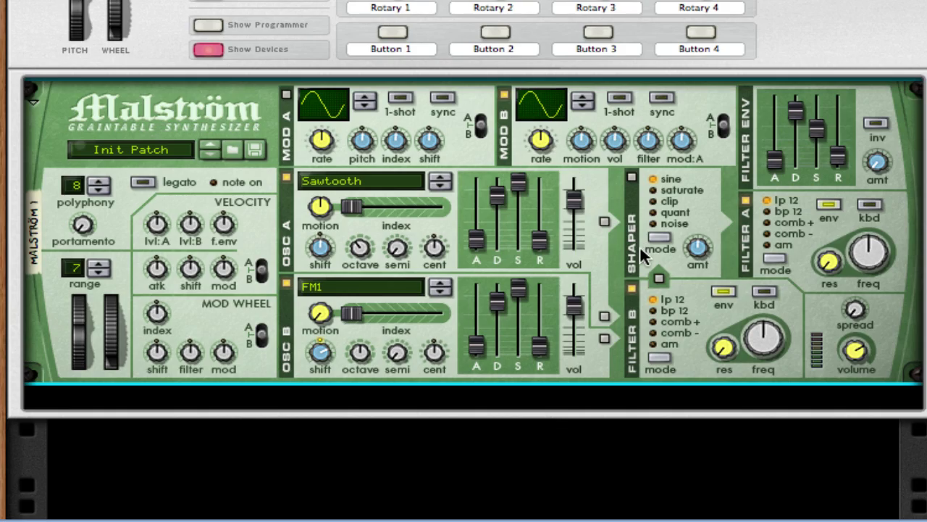
left_click_drag(640, 246, 566, 283)
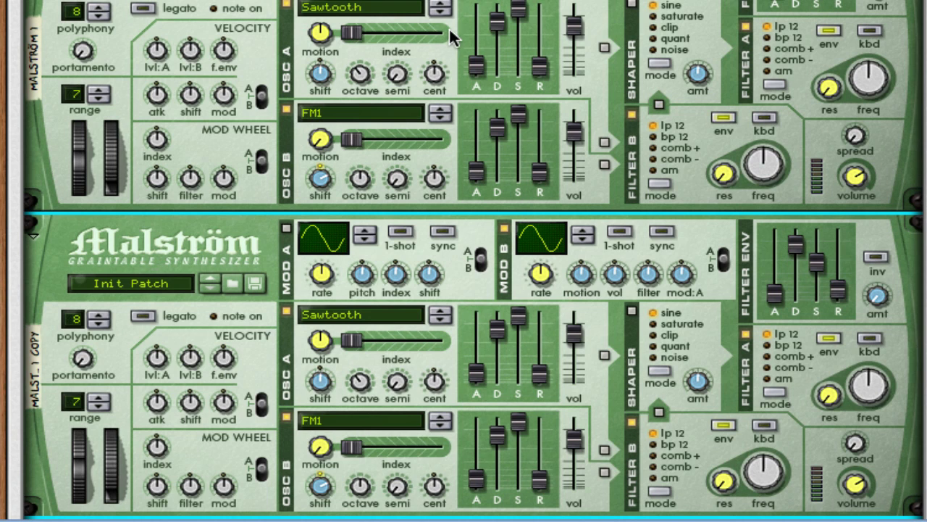
key("Tab")
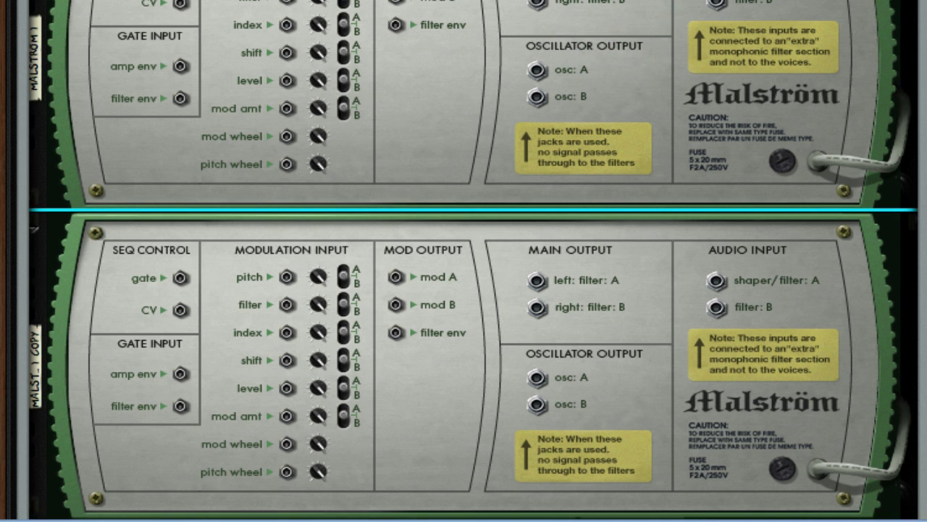
Cable the first Malström's osc A and osc B outputs to the duplicate's shaper/filter A and filter B audio inputs.
left_click_drag(540, 3, 716, 280)
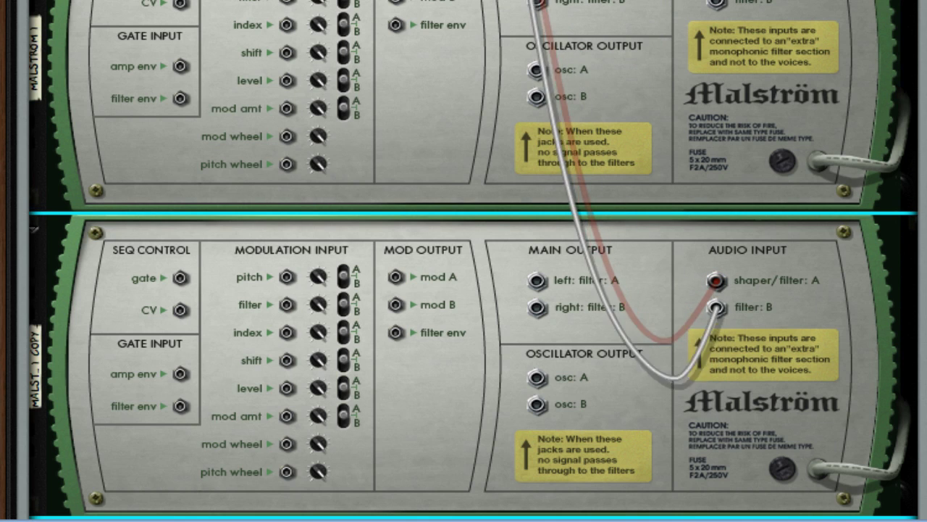
left_click_drag(538, 3, 609, 29)
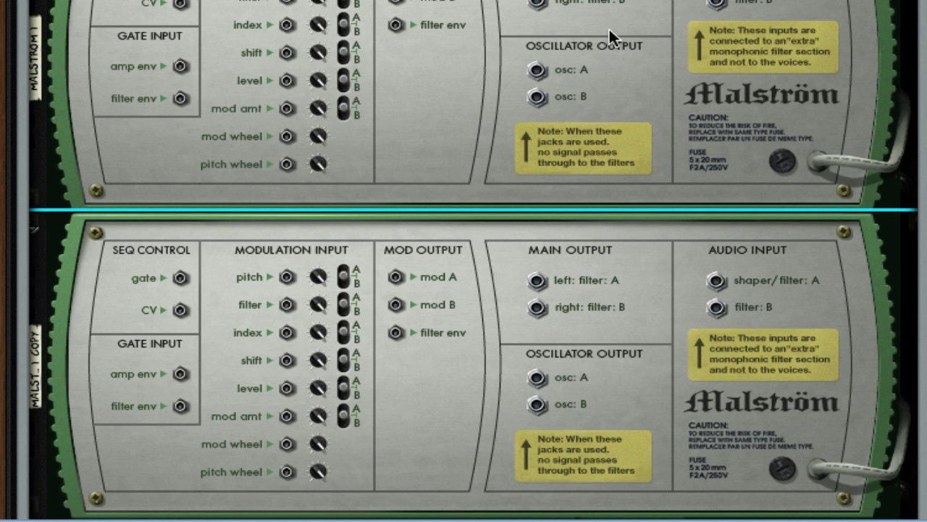
left_click_drag(538, 70, 716, 281)
left_click_drag(537, 97, 717, 307)
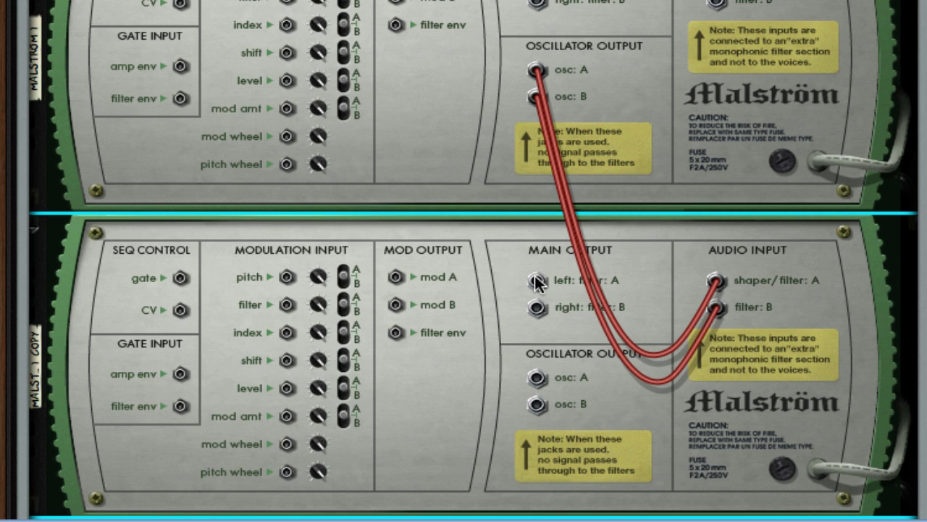
Cable the duplicate Malström's left and right main outputs up to the Combinator and flip the rack to the front.
left_click_drag(537, 279, 674, 1)
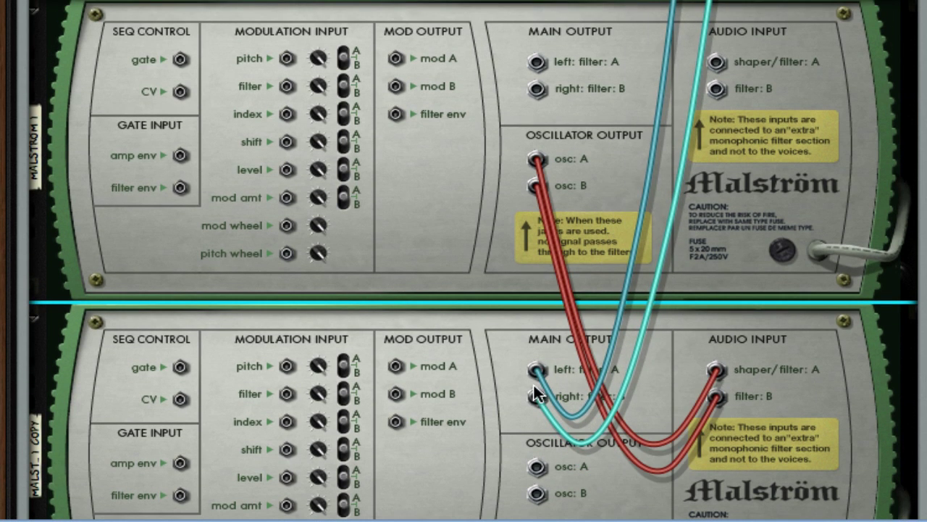
scroll(673, 258, "down", 2)
key("Tab")
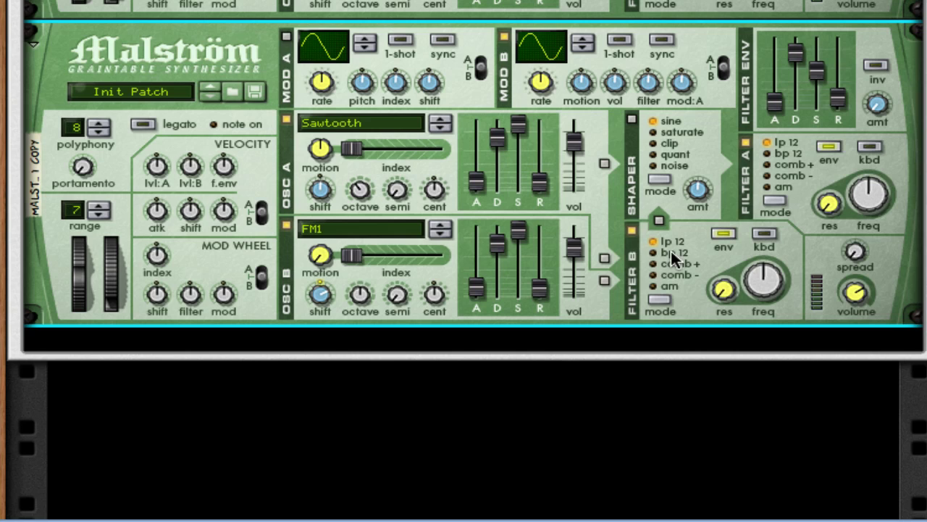
Audition bass patches on the duplicate Malström and load Feedback Bass.
left_click(234, 92)
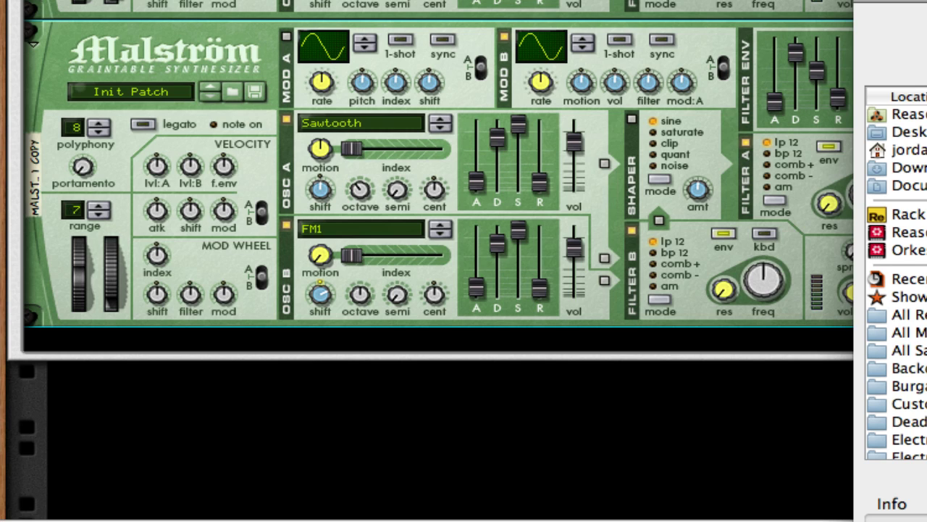
key("Return")
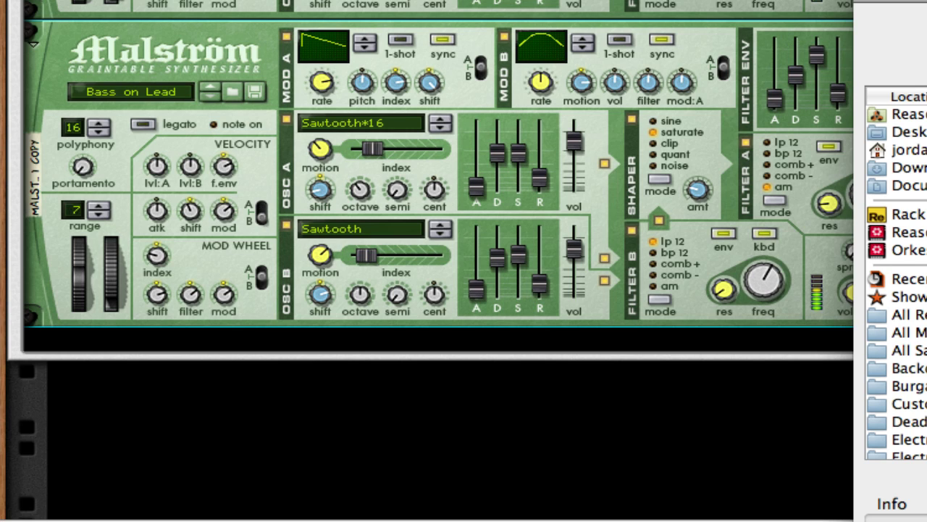
key("Up")
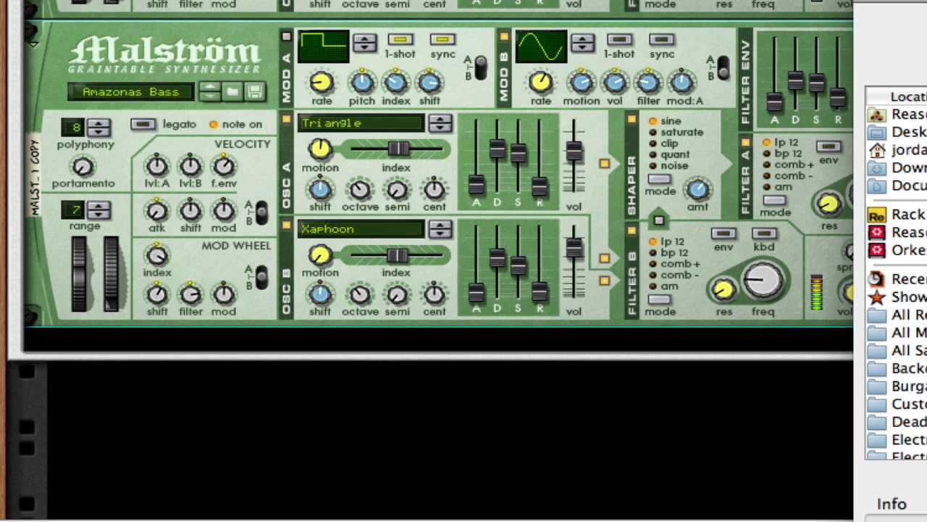
key("Down")
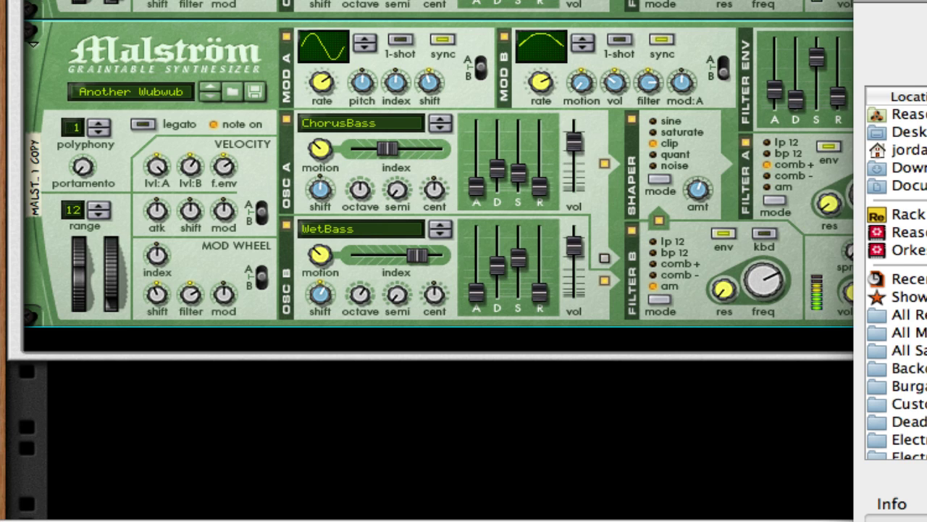
key("Down")
key("Down")
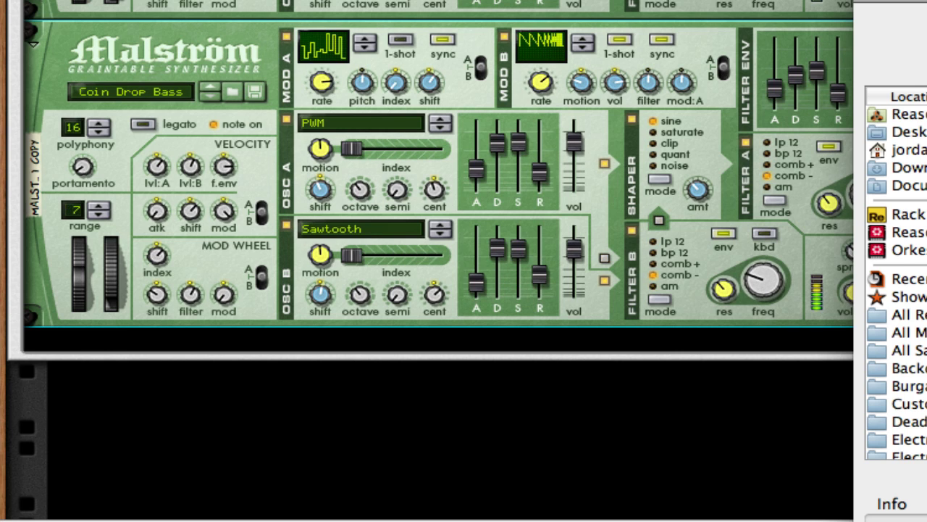
key("Down")
key("Down")
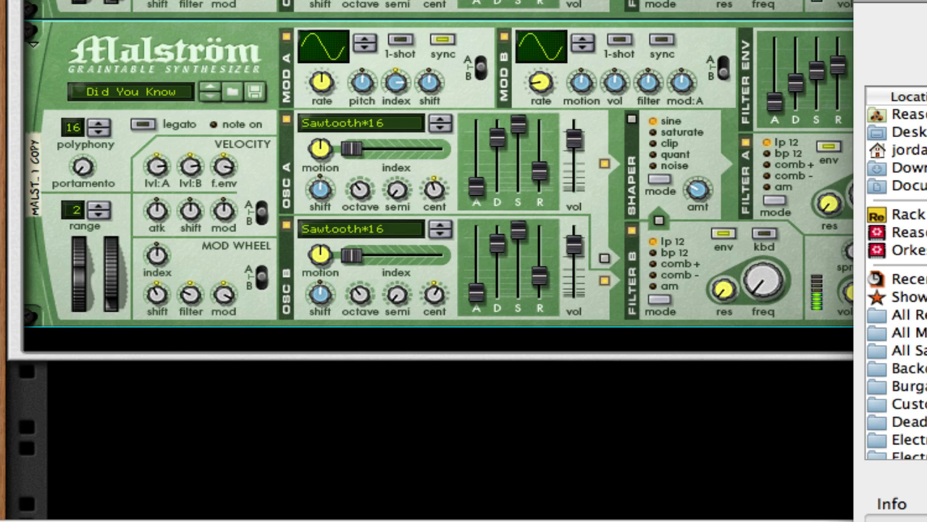
key("Down")
key("Down")
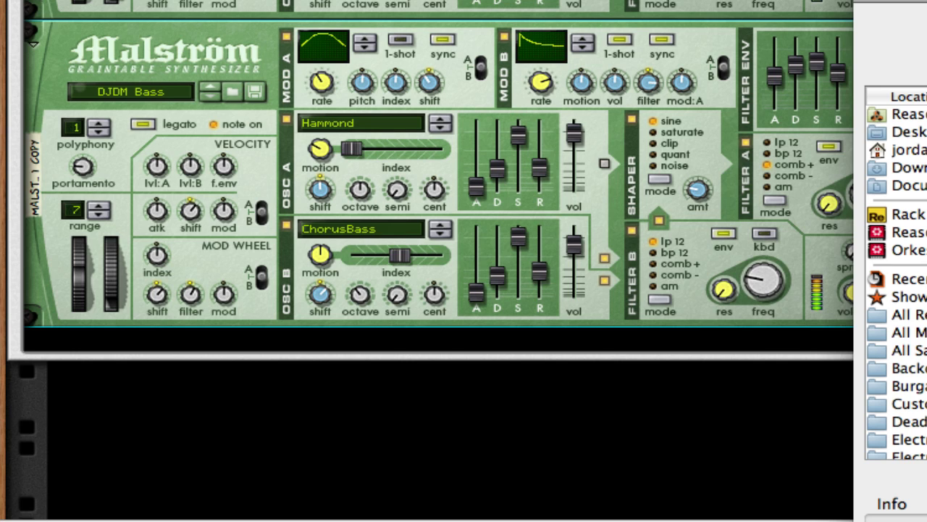
key("Down")
key("Down")
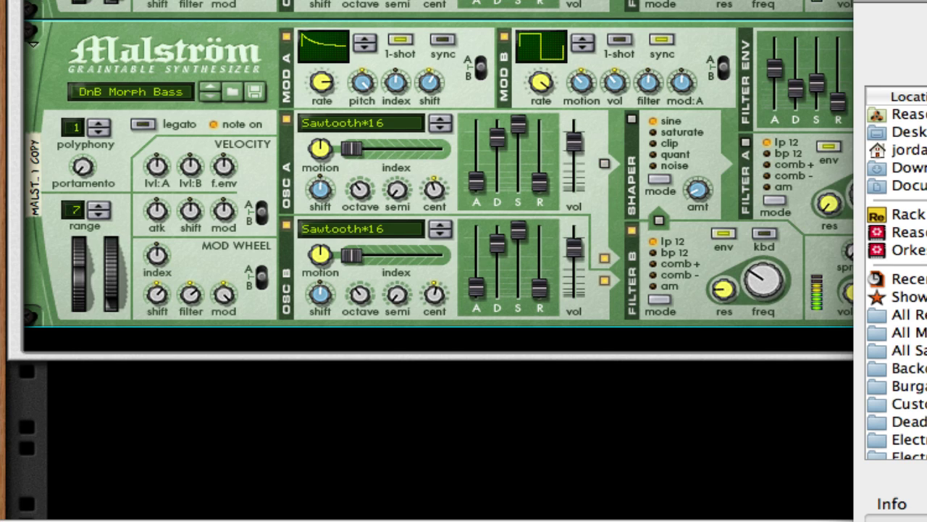
key("Down")
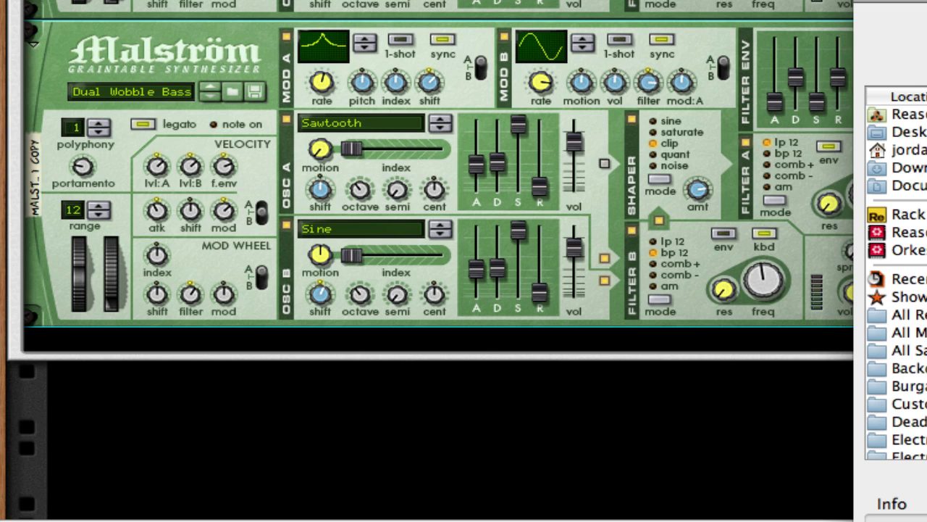
key("Down")
key("Down")
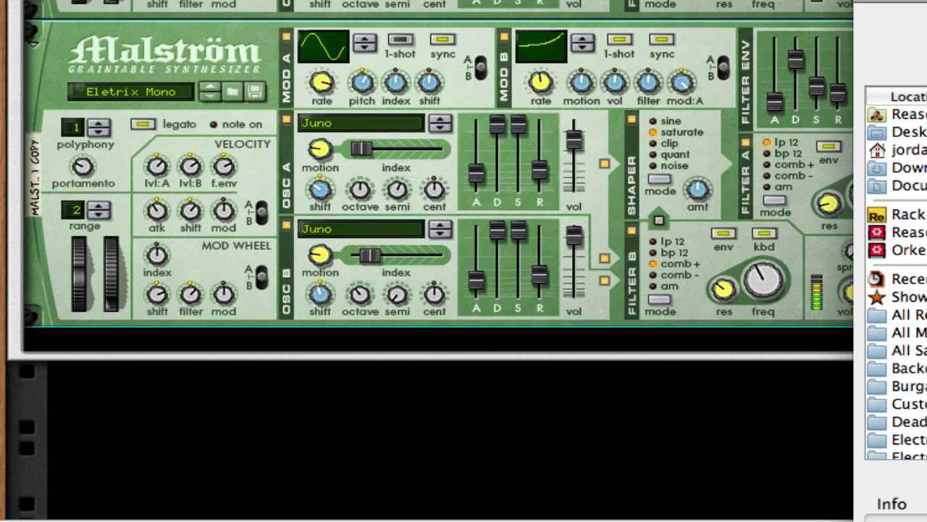
key("Down")
key("Down")
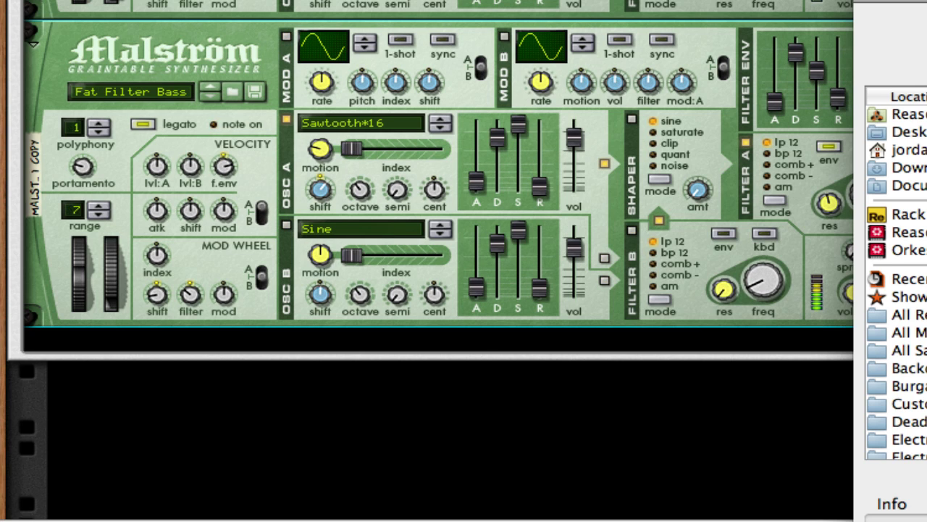
key("Down")
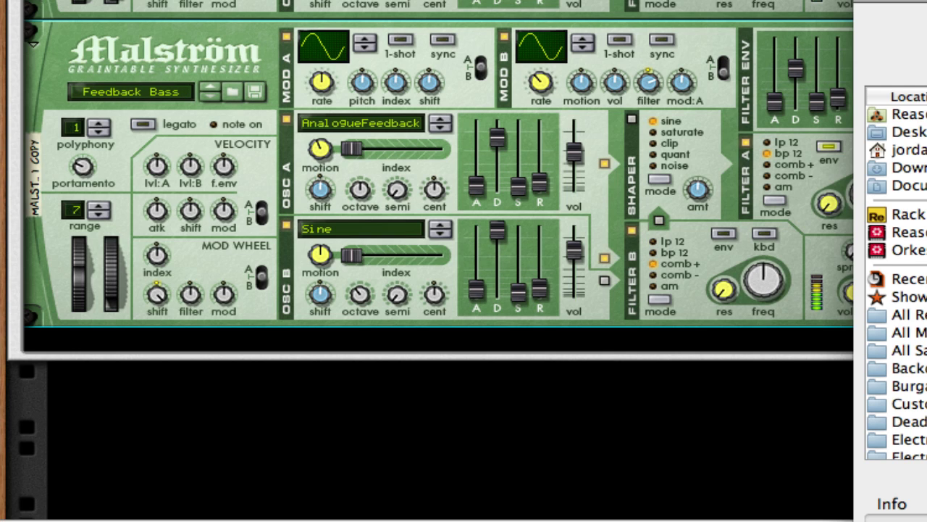
left_click(370, 243)
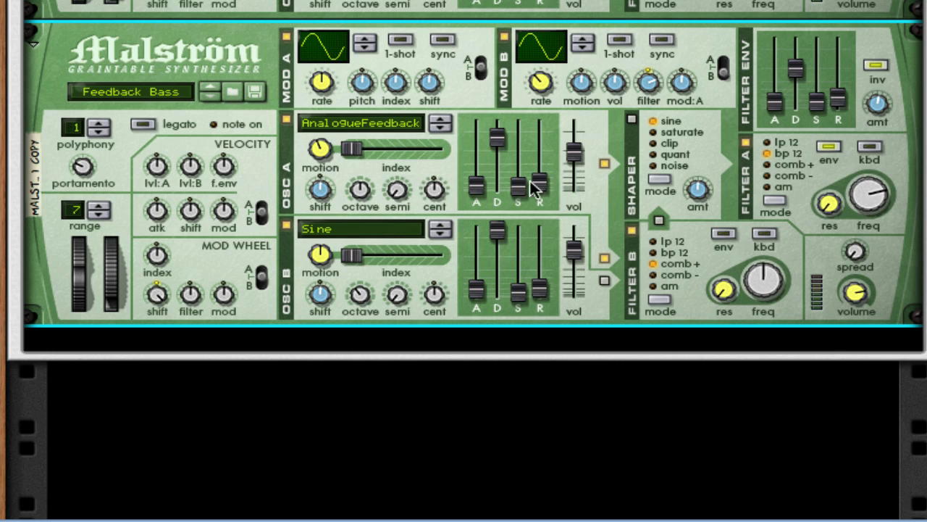
Add a Pulveriser Demolition creative effect beneath the duplicate Malström.
right_click(255, 166)
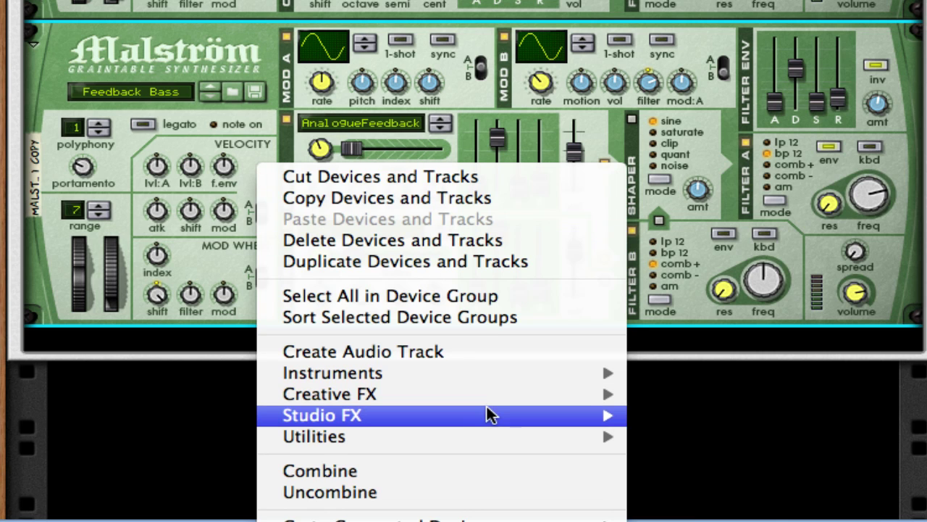
mouse_move(510, 394)
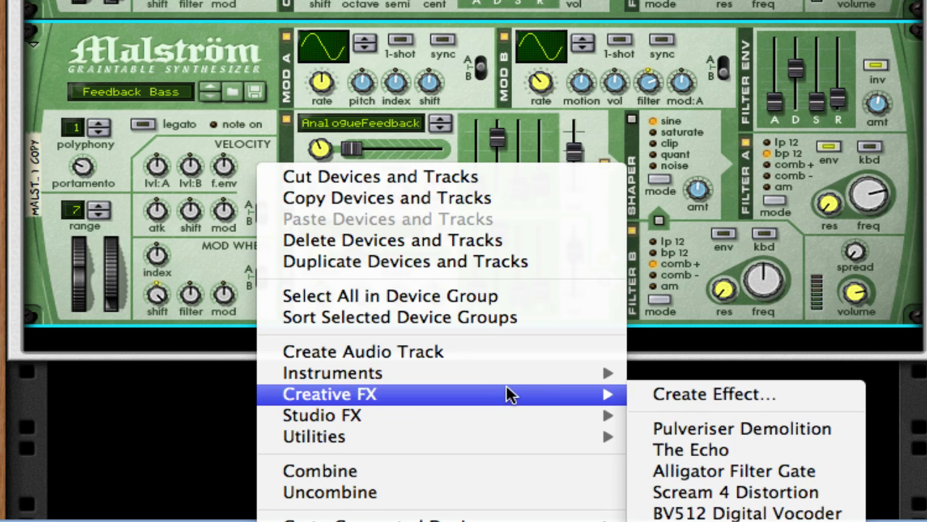
left_click(745, 427)
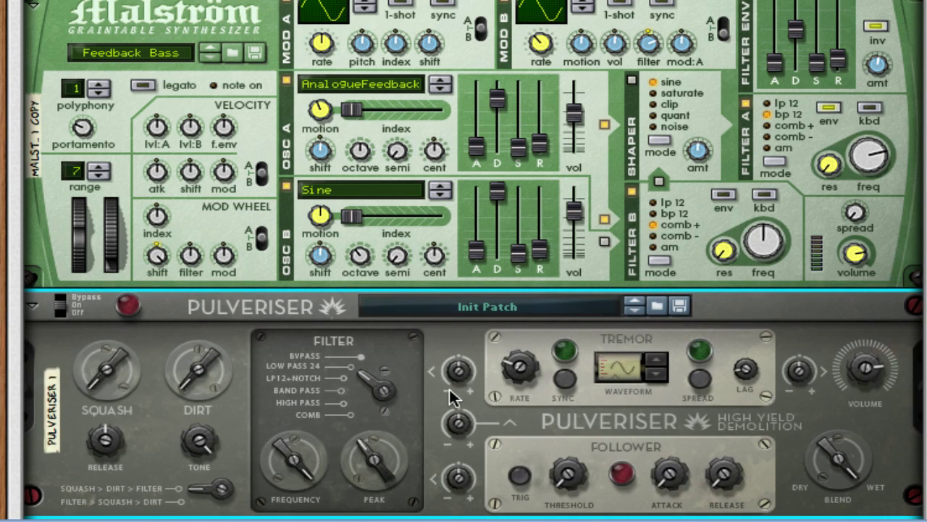
Add a Scream 4 Sound Destruction Unit beneath the Pulveriser.
right_click(411, 354)
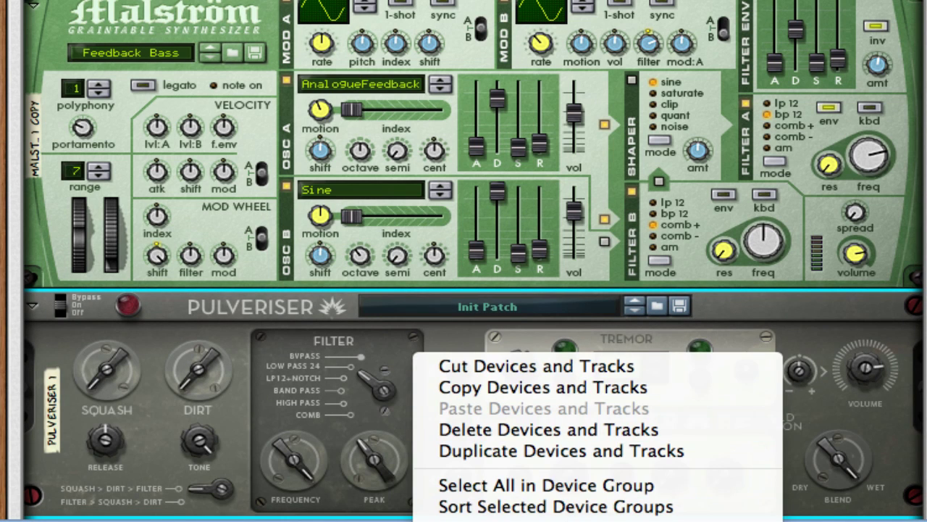
left_click(507, 519)
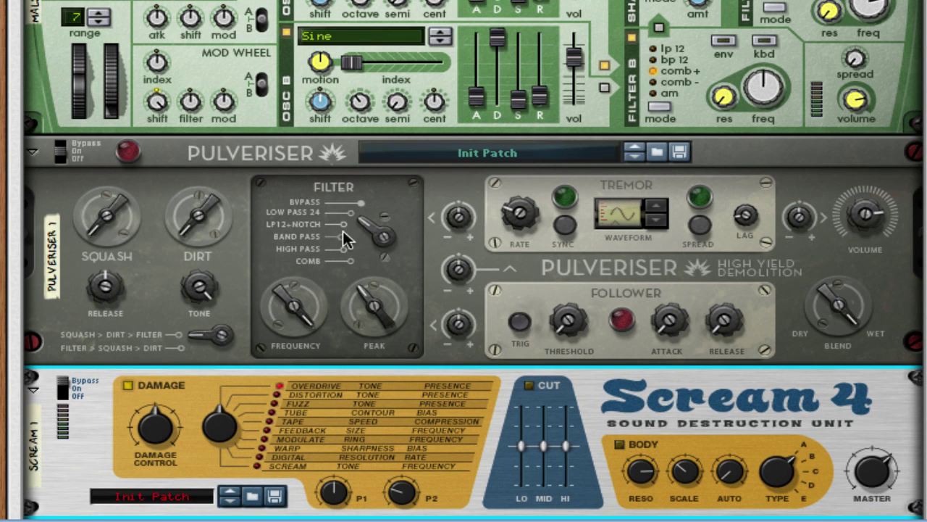
Raise the Pulveriser's Squash and Dirt, adjust its filter frequency and set the Tremor rate to 6.30 Hz.
left_click_drag(195, 221, 197, 210)
left_click_drag(107, 219, 109, 206)
mouse_move(185, 218)
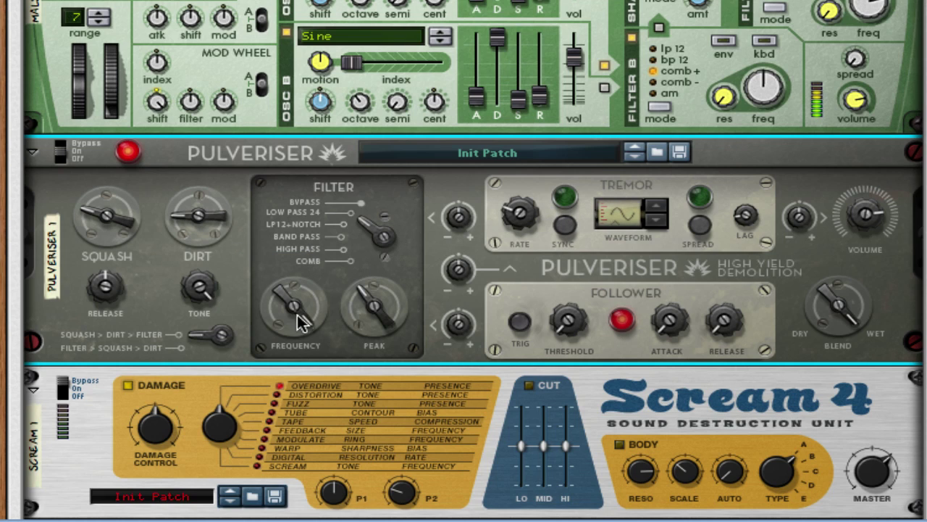
mouse_move(296, 317)
left_mouse_down()
mouse_move(294, 343)
mouse_move(294, 327)
left_mouse_up()
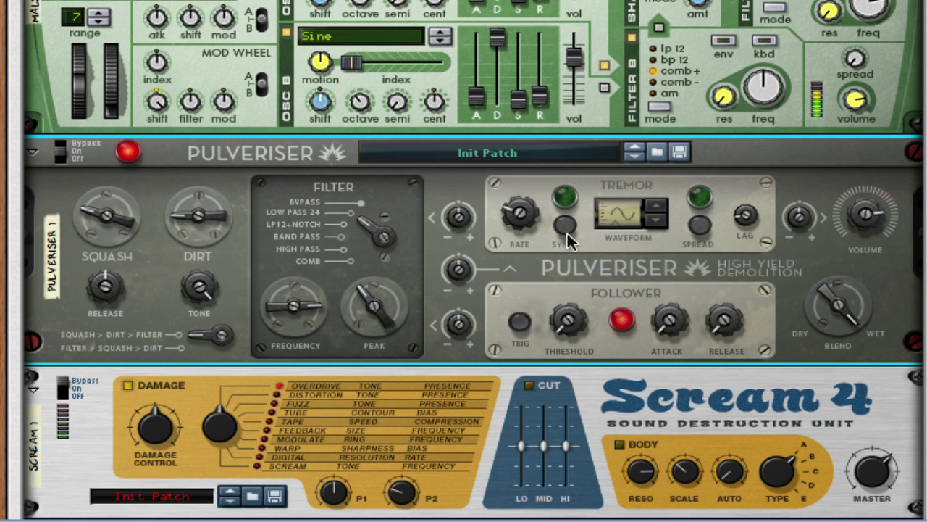
mouse_move(525, 224)
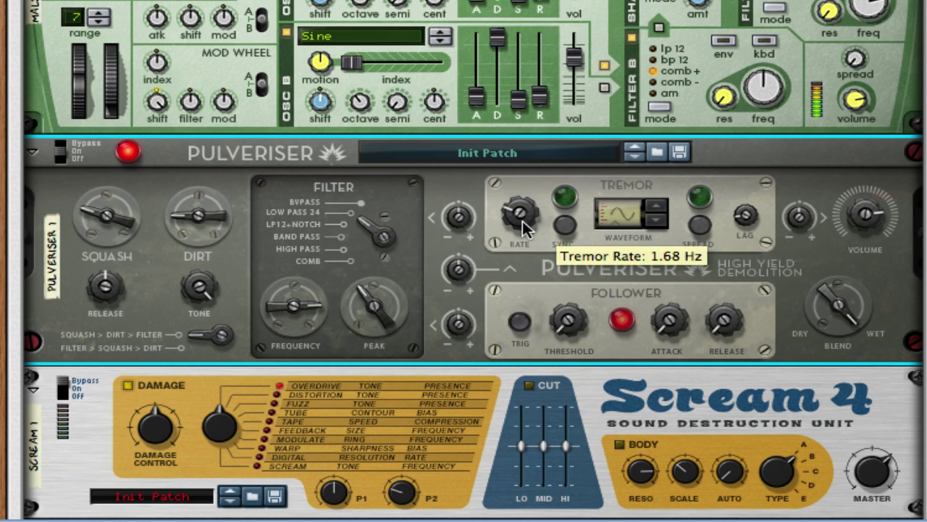
left_click_drag(523, 220, 523, 213)
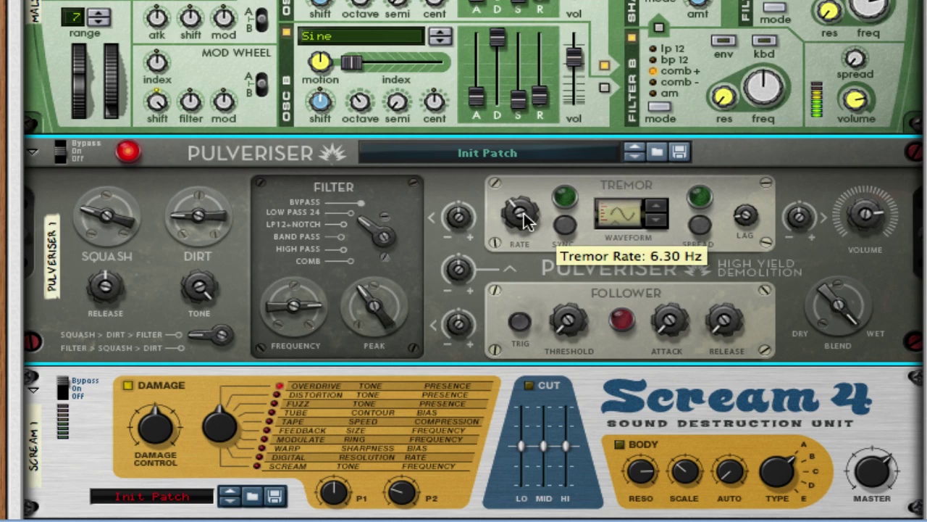
left_click_drag(462, 225, 461, 220)
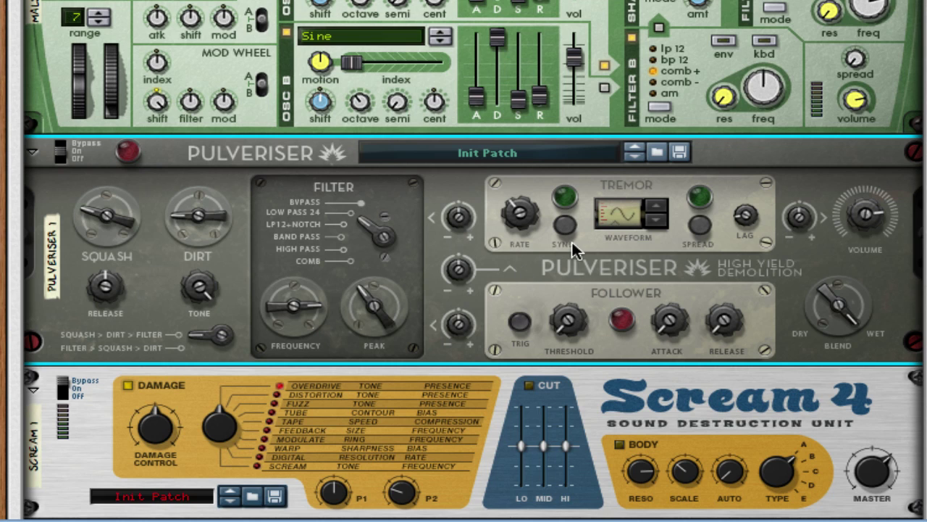
Add an MClass Equalizer and an MClass Maximizer beneath the Scream 4.
scroll(572, 250, "down", 5)
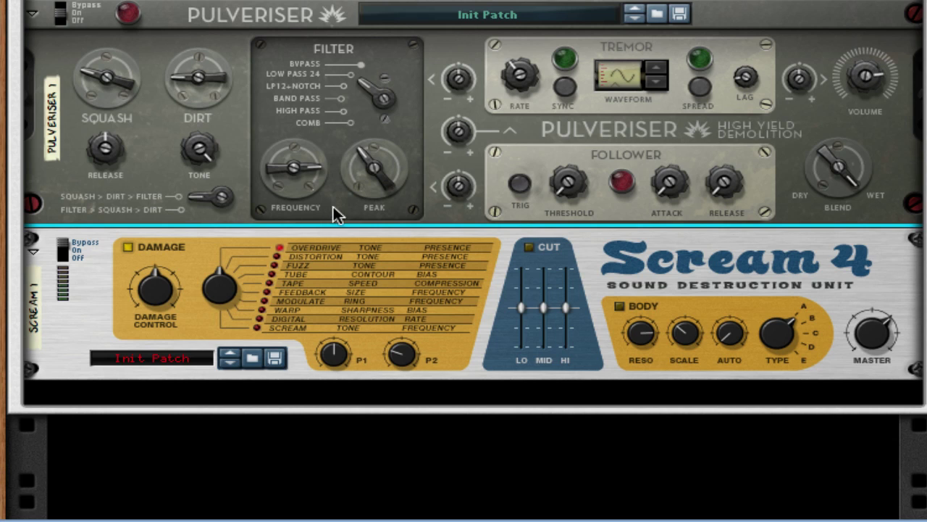
left_click(65, 242)
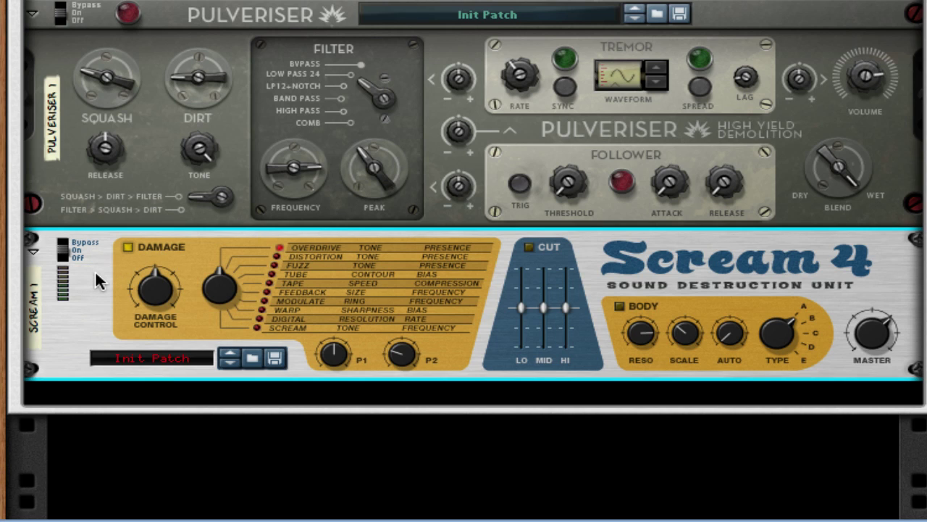
right_click(95, 270)
mouse_move(435, 517)
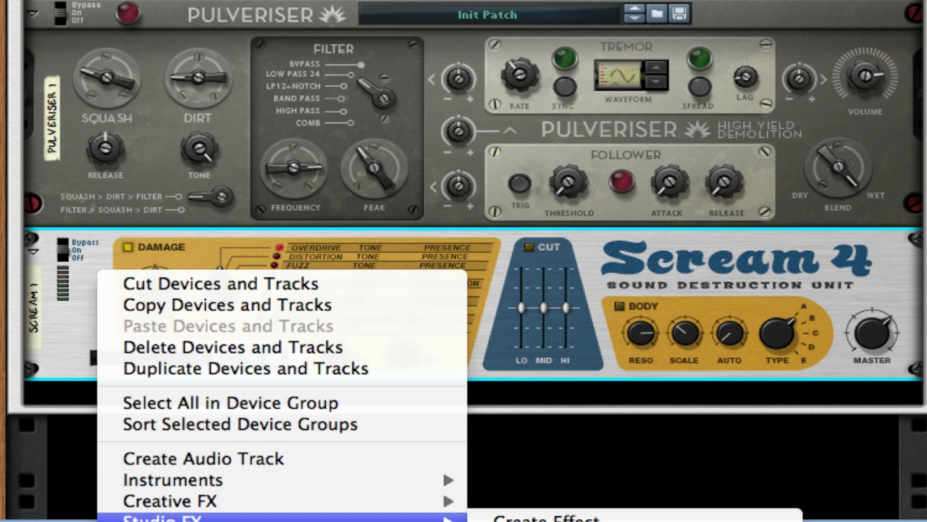
left_click(522, 517)
right_click(469, 402)
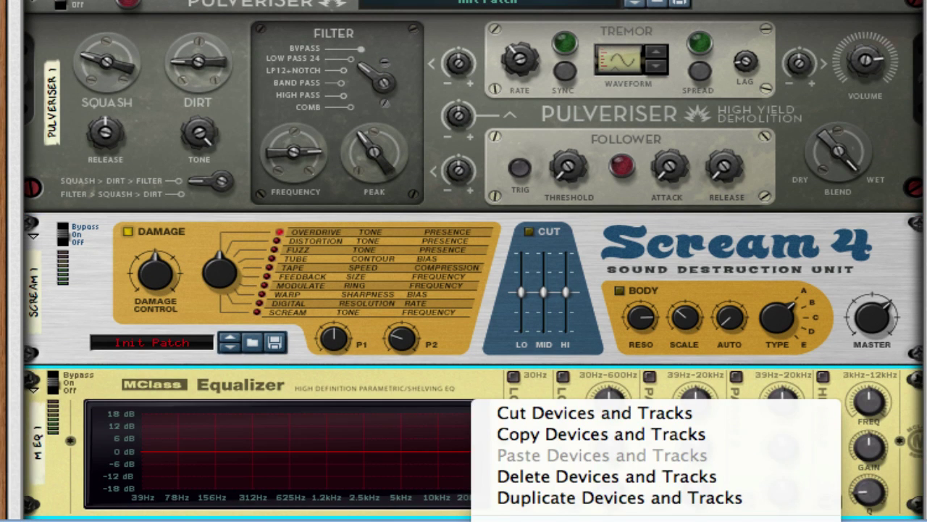
left_click(522, 518)
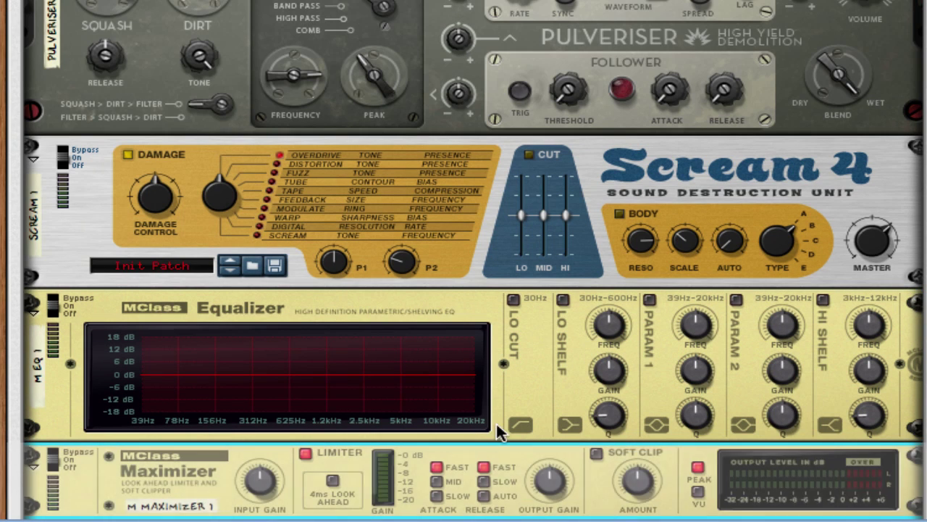
On the Maximizer, enable Soft Clip with amount 127, switch off the Limiter and set the release to Auto.
left_click(596, 454)
left_click_drag(637, 483, 639, 434)
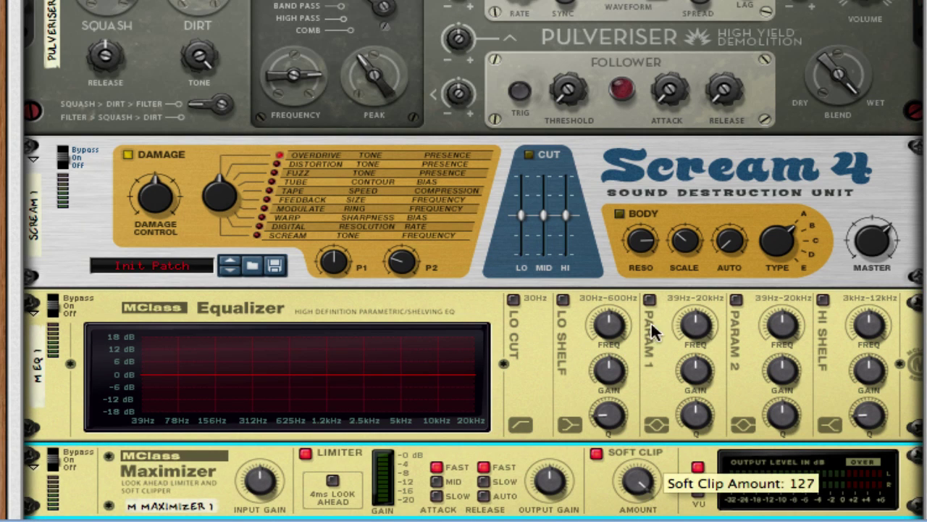
left_click(305, 453)
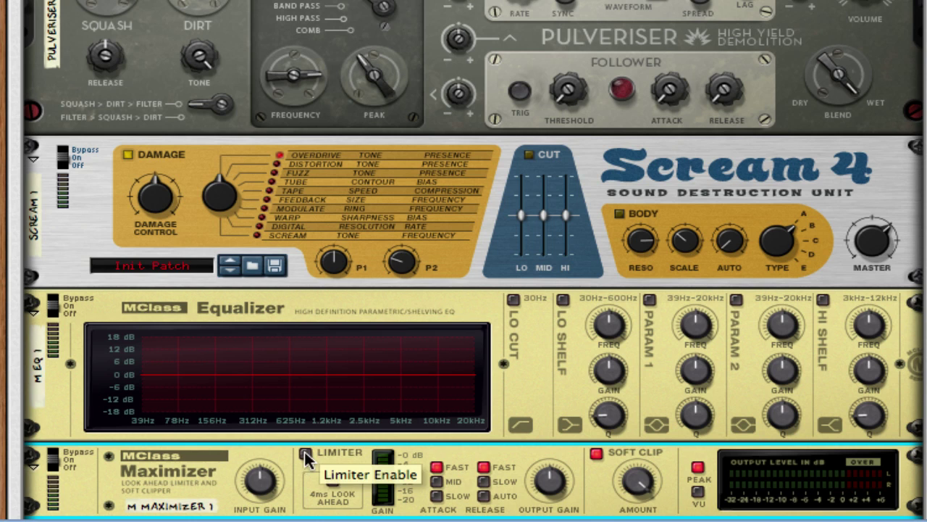
left_click(484, 496)
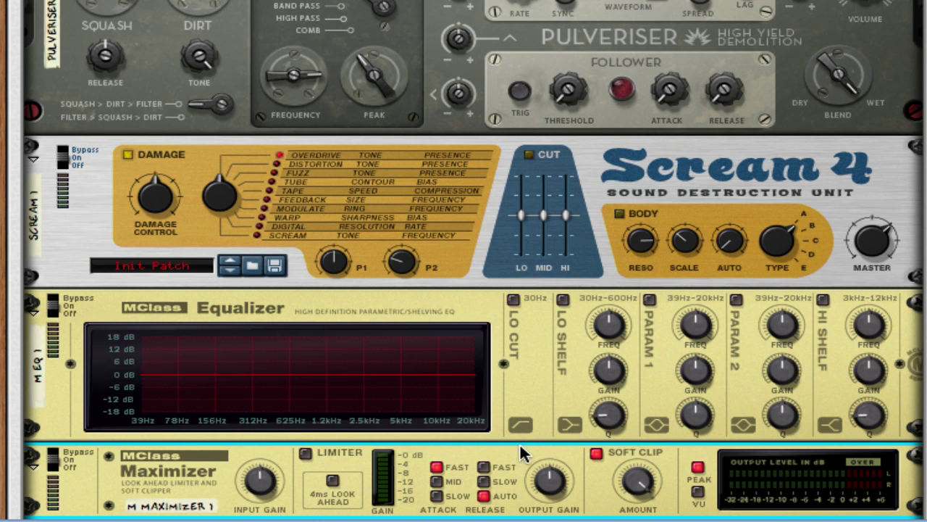
Set the Scream 4 to Tube damage, lower Damage Control and raise P1 and P2.
scroll(518, 443, "up", 2)
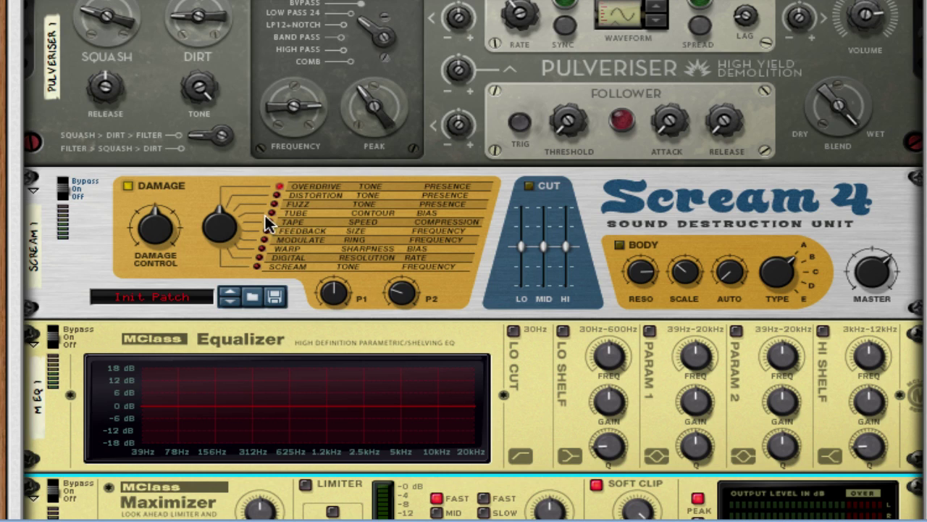
left_click(221, 233)
left_click_drag(221, 234, 213, 207)
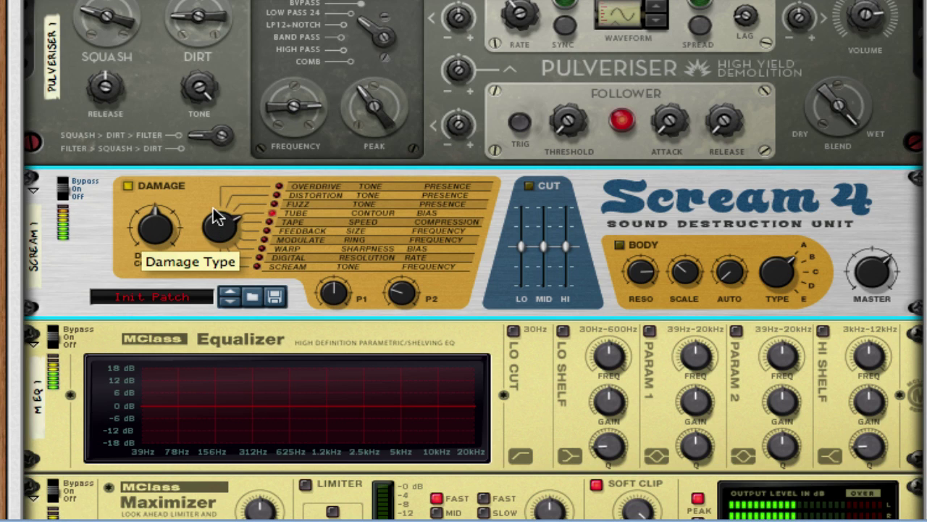
left_click_drag(140, 230, 142, 231)
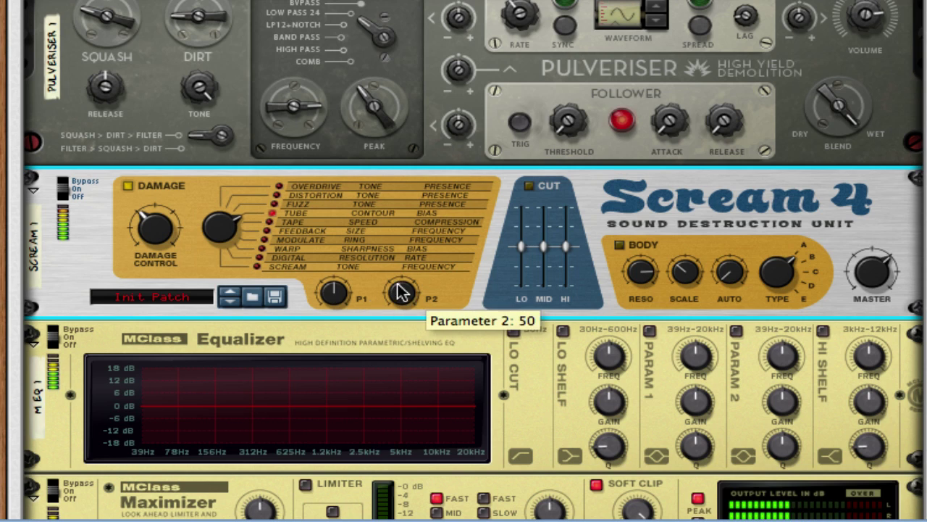
left_click_drag(402, 291, 398, 265)
left_click_drag(332, 298, 332, 288)
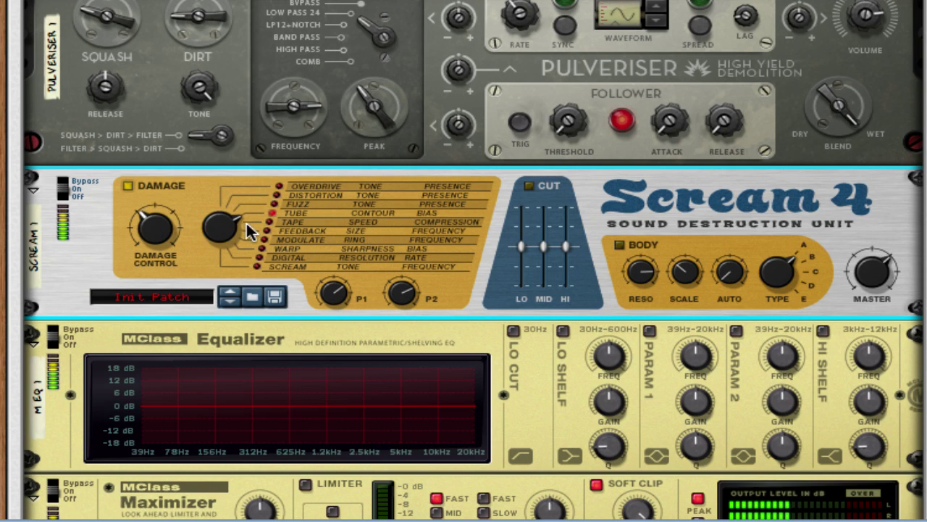
Try the Scream 4's Modulate damage type with P1 at 42 and P2 at minimum.
left_click_drag(234, 228, 237, 204)
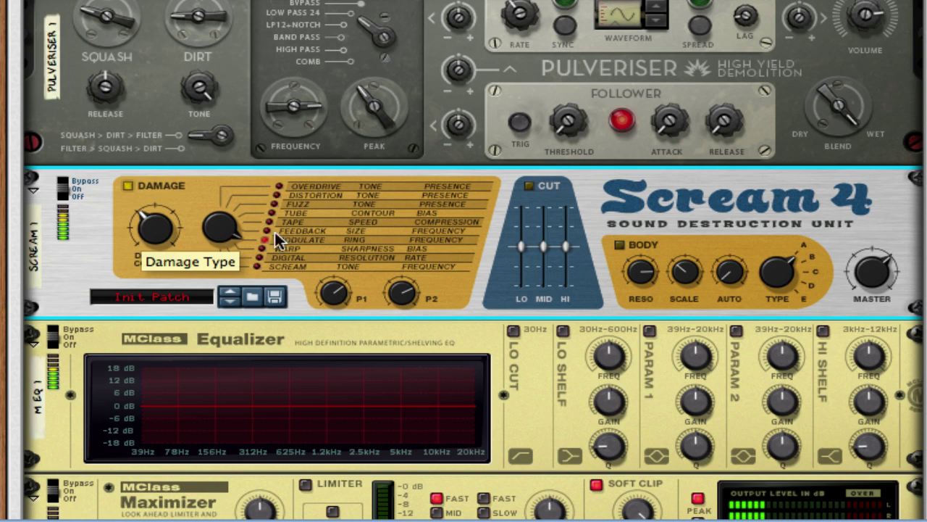
left_click_drag(400, 291, 400, 342)
left_click_drag(342, 281, 345, 289)
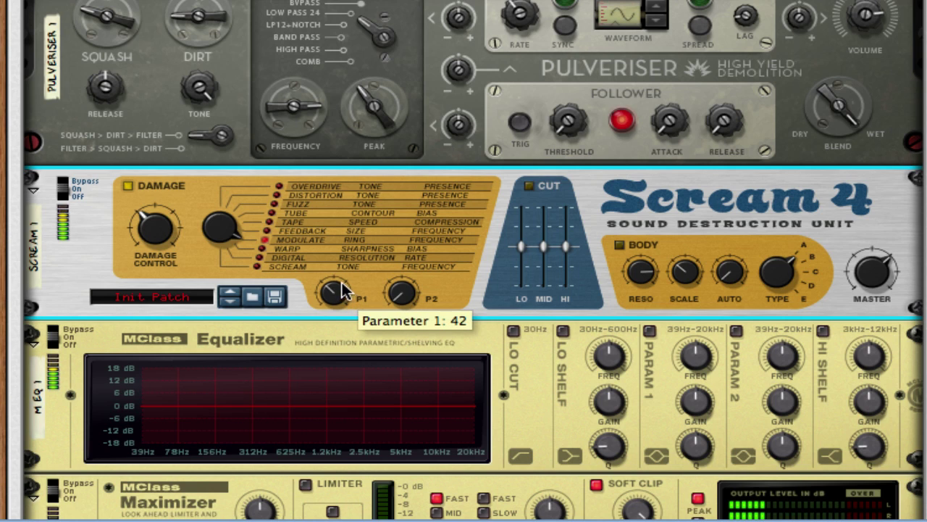
Switch the Scream 4 to Scream damage, set P1 to 78 and bring P2 below its midpoint.
left_click_drag(236, 228, 240, 209)
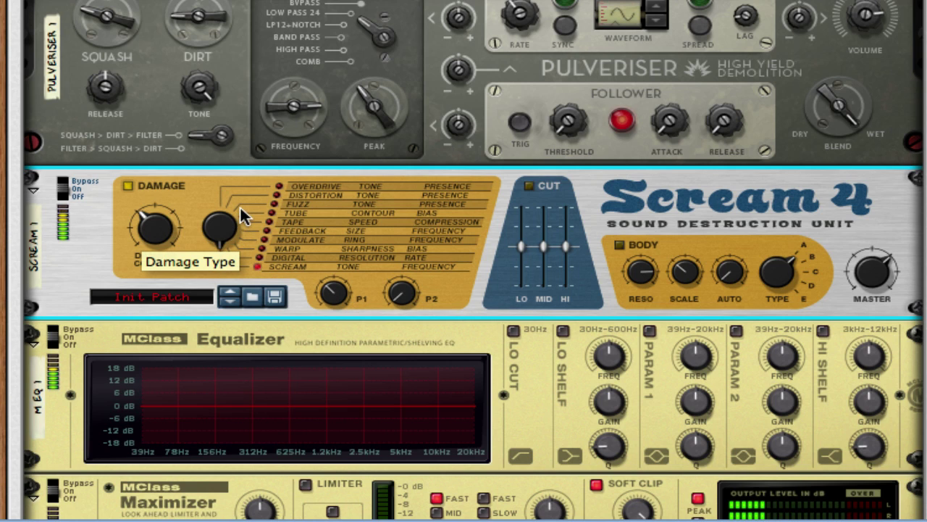
left_click_drag(402, 292, 367, 191)
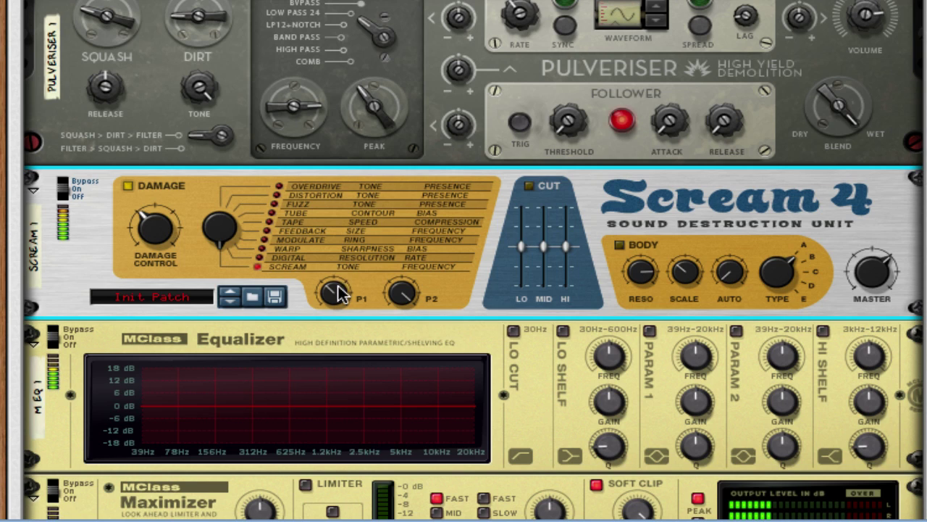
left_click_drag(333, 290, 339, 275)
left_click_drag(413, 290, 408, 348)
mouse_move(336, 291)
left_mouse_down()
mouse_move(342, 284)
mouse_move(340, 294)
left_mouse_up()
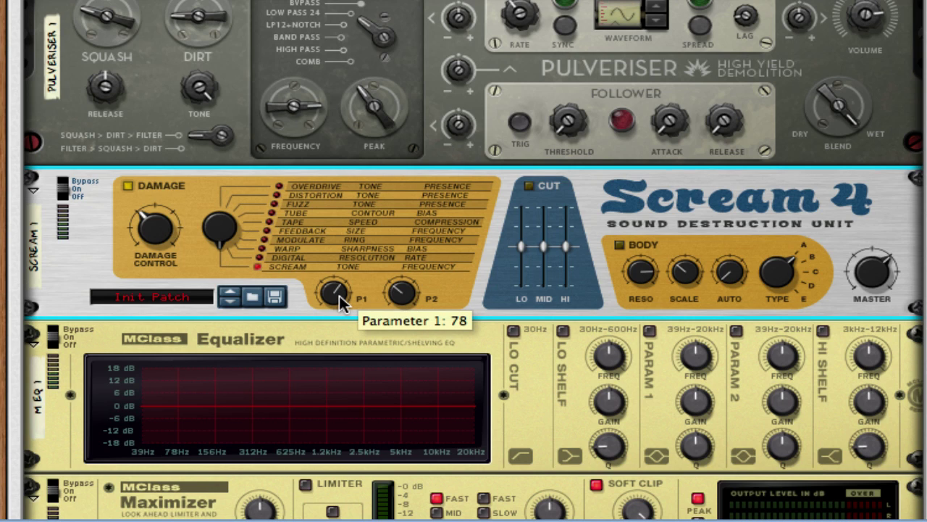
Try the Scream 4's Body section with another type, lower Reso, higher Auto and Scale 16, leaving Body switched off.
left_click(621, 244)
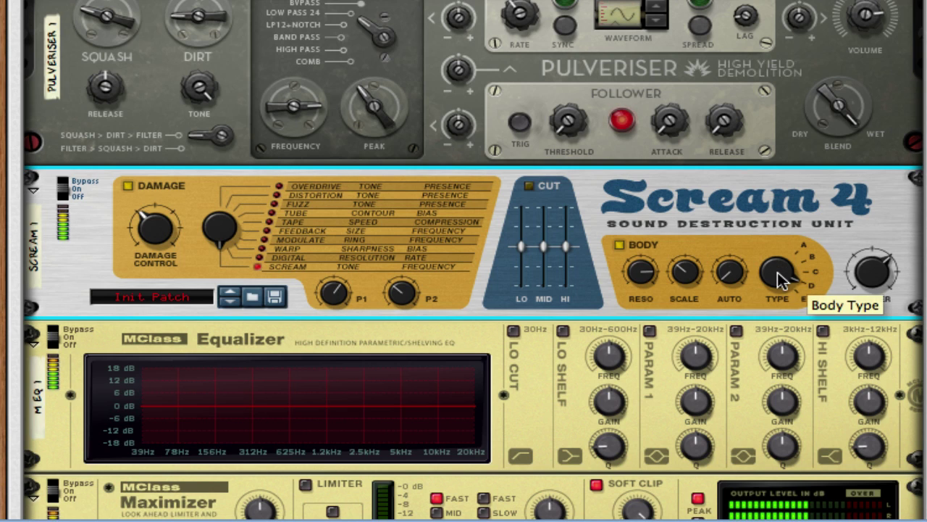
left_click_drag(739, 274, 639, 286)
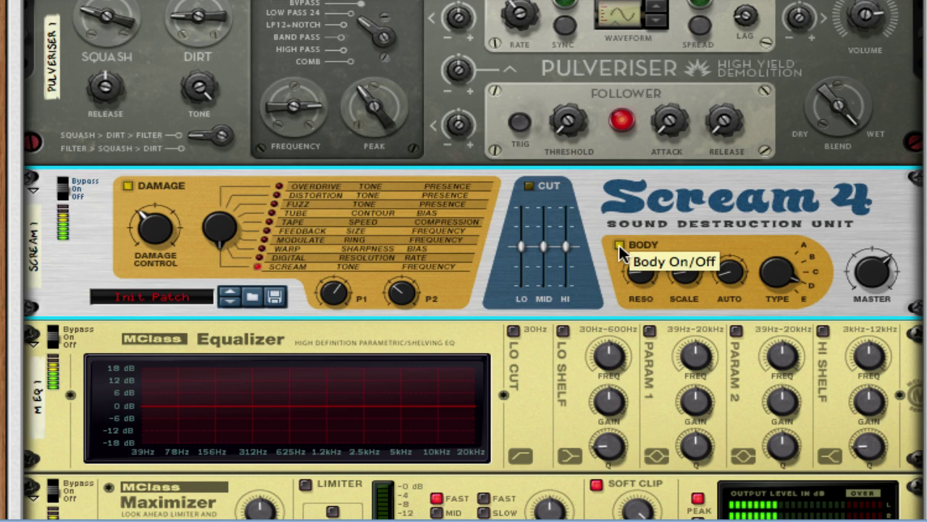
left_click_drag(684, 272, 727, 295)
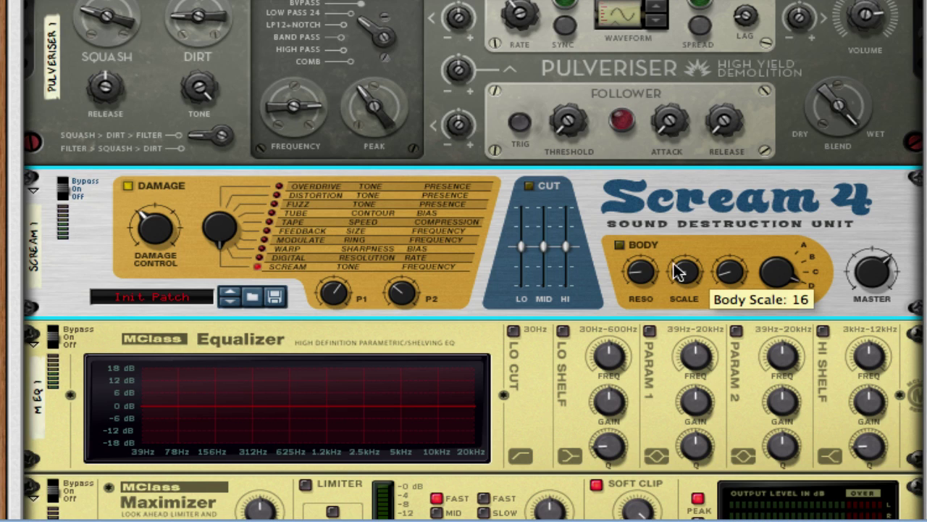
Enable the Equalizer's Param 1 and Param 2 bands and cut narrow notches of about 18 dB near 156 Hz and 3 kHz.
left_click(649, 331)
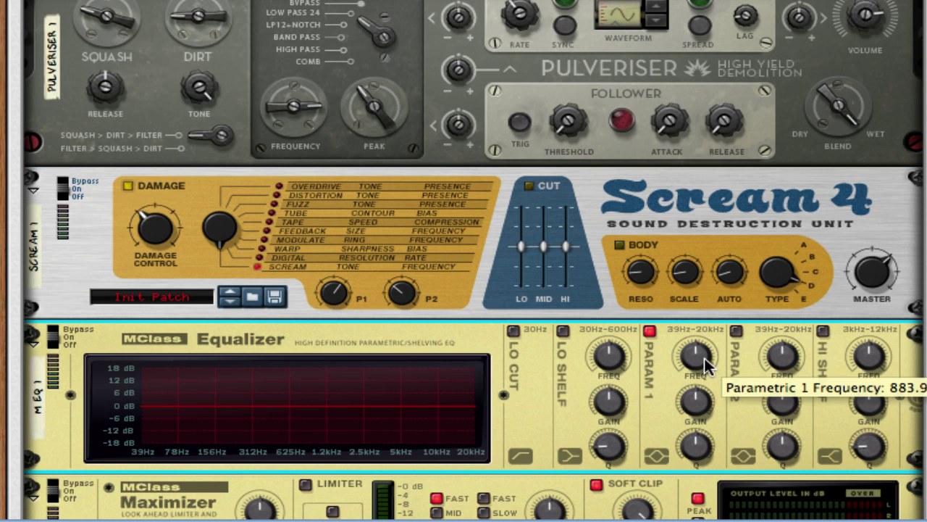
left_click_drag(705, 358, 712, 418)
left_click(753, 330)
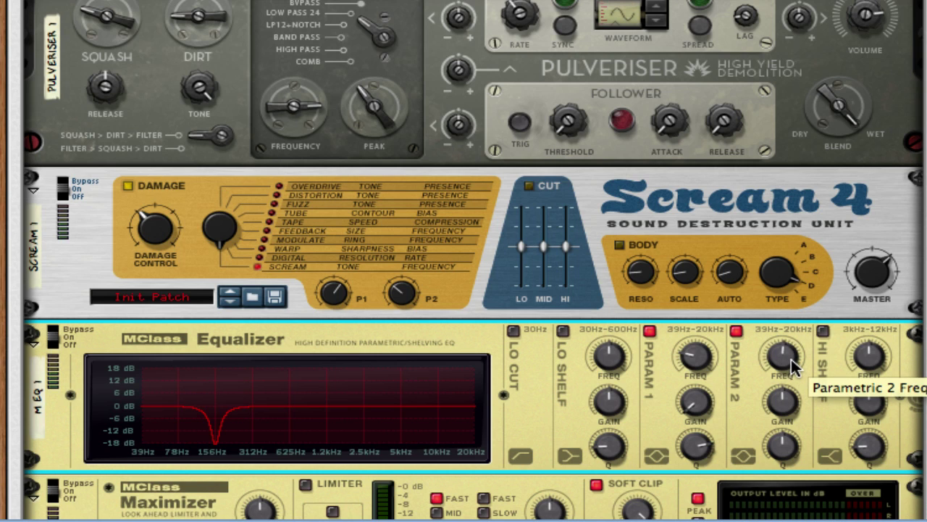
left_click_drag(791, 359, 791, 354)
left_click_drag(782, 400, 807, 297)
Enable the Equalizer's Hi Shelf with minimum frequency and Q and a slight gain boost, and switch on Lo Cut and Lo Shelf.
left_click(823, 329)
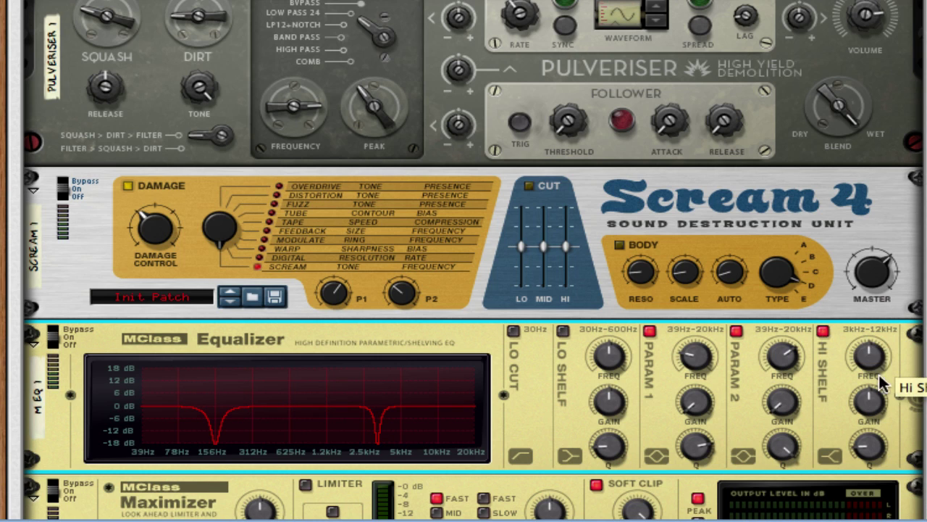
left_click_drag(873, 394, 871, 390)
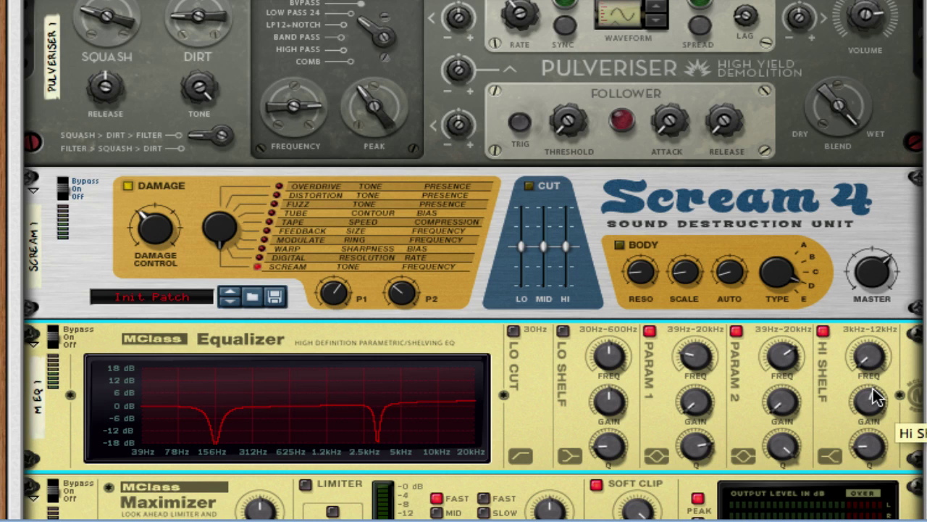
left_click_drag(869, 445, 869, 439)
scroll(624, 392, "down", 2)
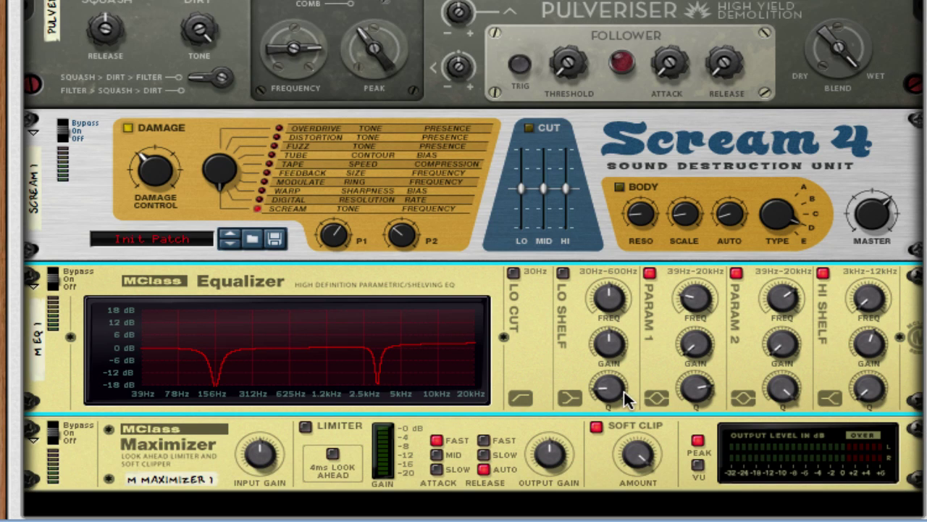
left_click(513, 272)
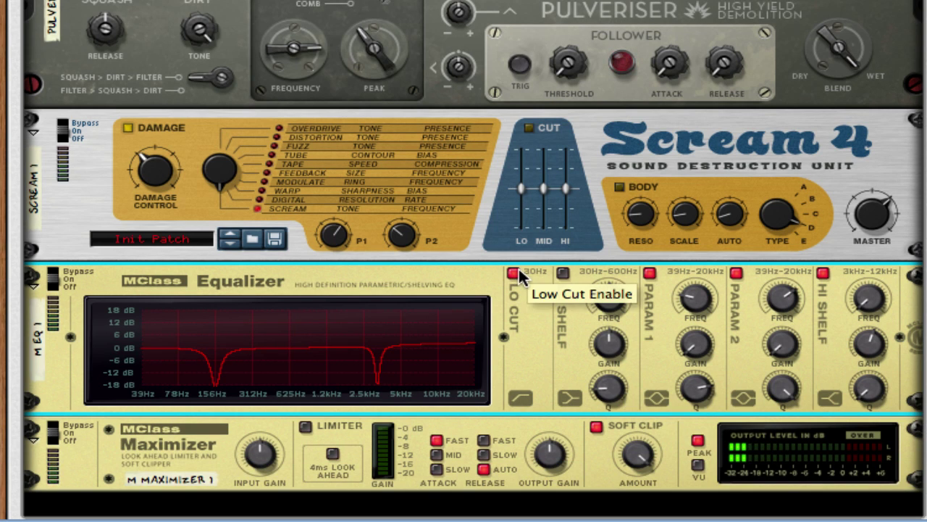
left_click(564, 274)
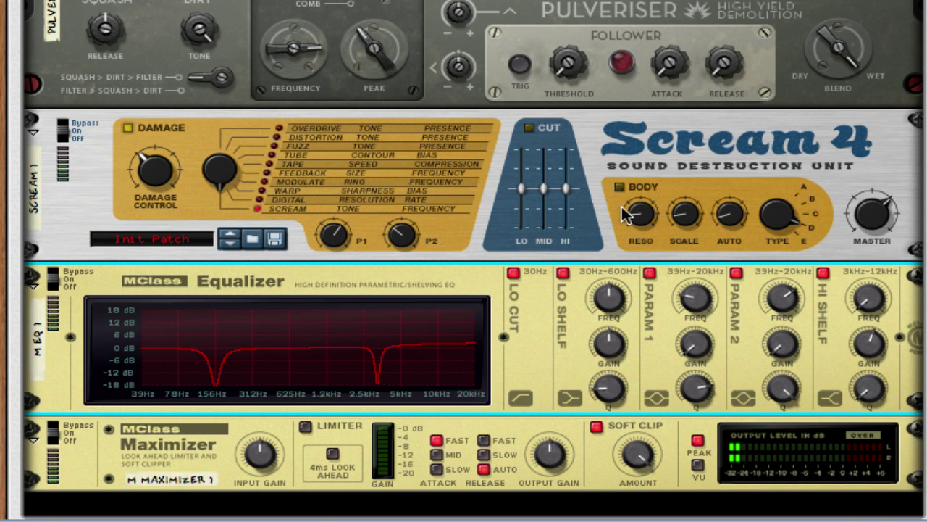
scroll(550, 285, "up", 2)
scroll(549, 286, "up", 4)
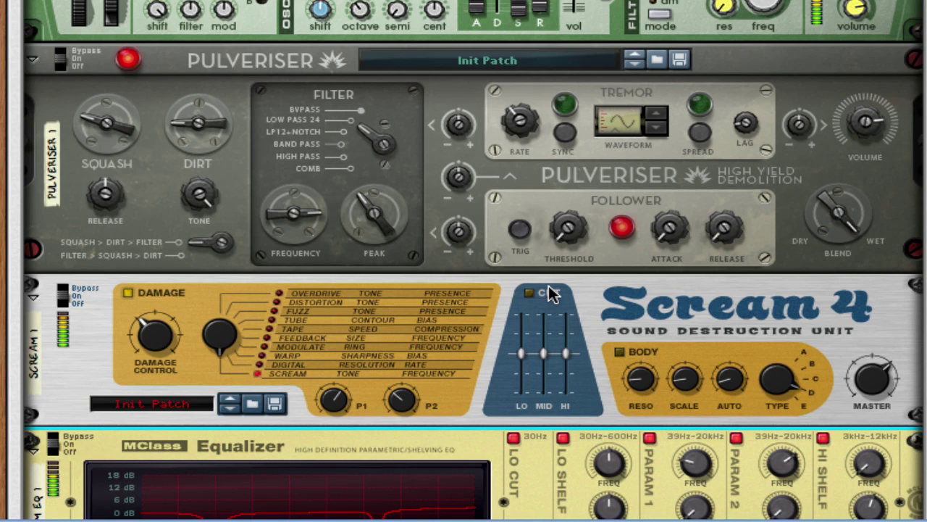
Save the Combinator patch under the name Reese Lead.
scroll(147, 199, "down", 5)
mouse_move(402, 282)
left_mouse_down()
mouse_move(400, 243)
mouse_move(402, 282)
left_mouse_up()
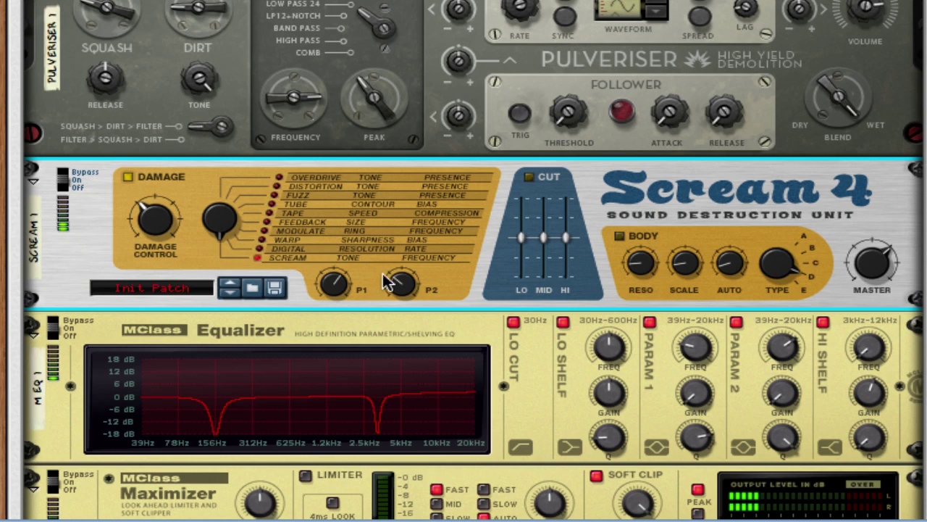
scroll(533, 264, "up", 6)
scroll(533, 263, "up", 18)
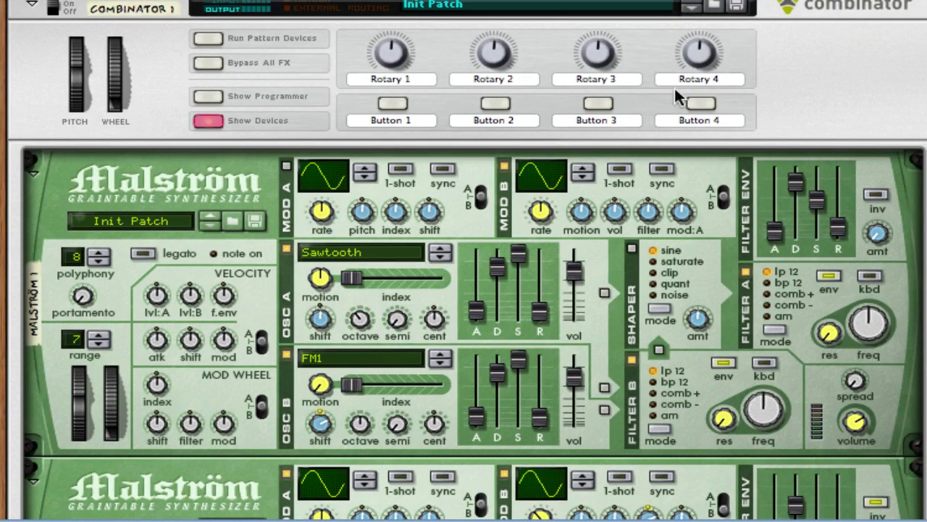
left_click(740, 11)
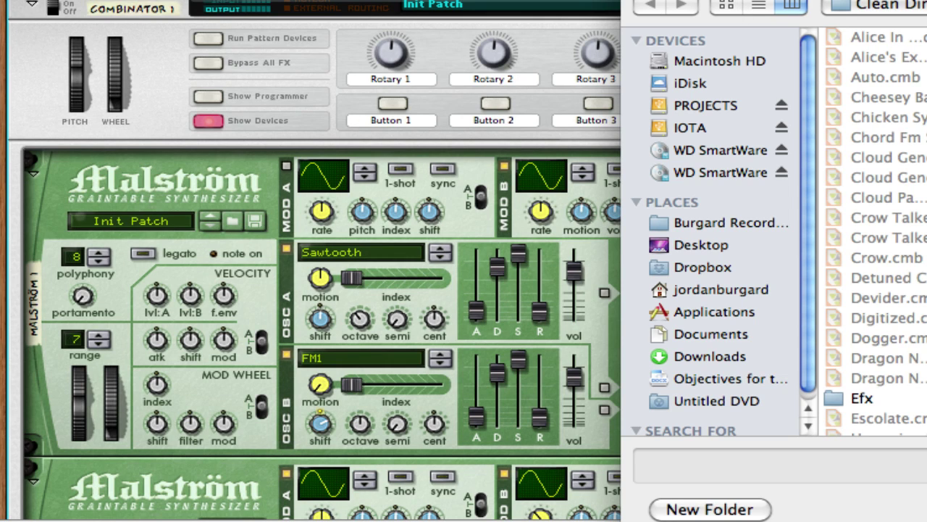
key("Return")
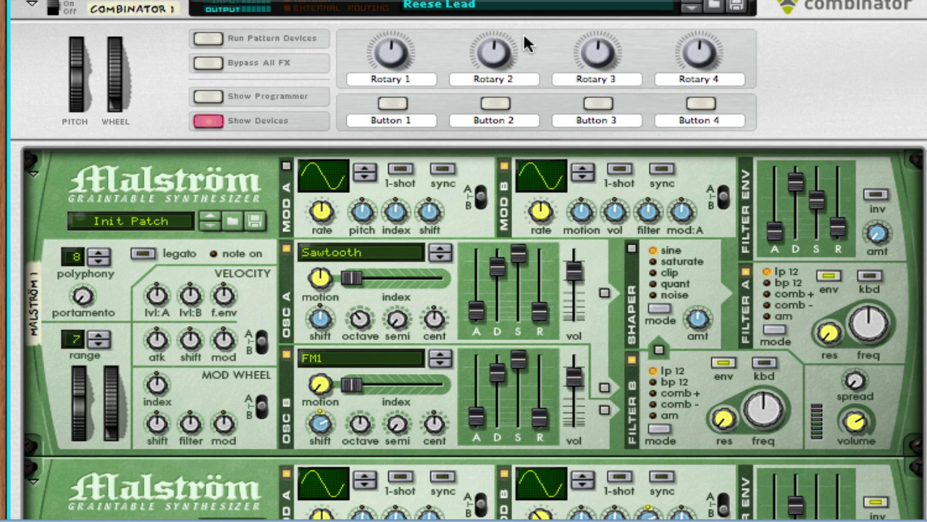
Add a Pulsar LFO device directly below the Scream 4 in the Combinator.
scroll(596, 151, "down", 10)
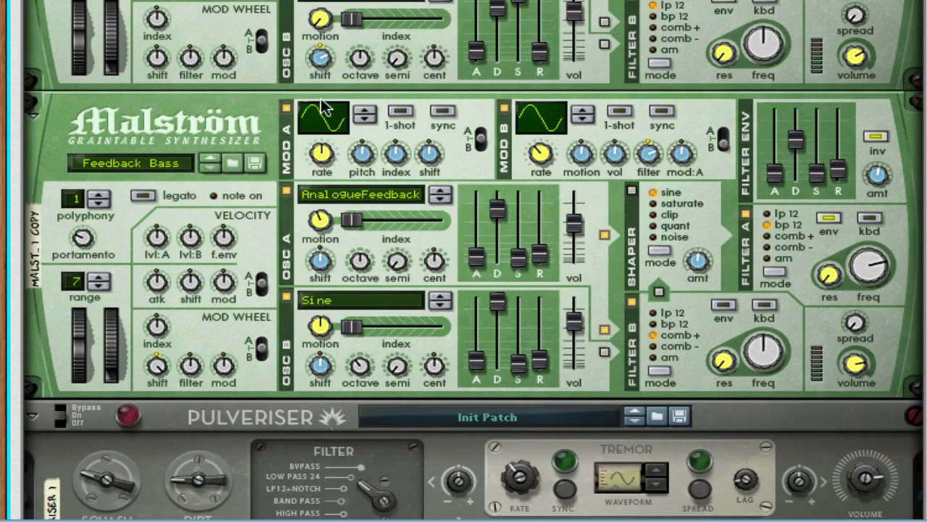
scroll(346, 142, "down", 12)
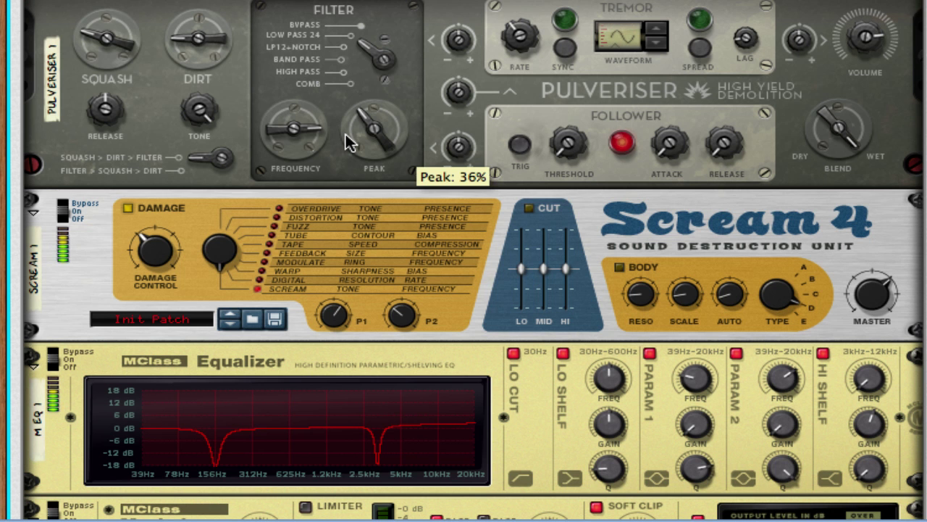
right_click(490, 295)
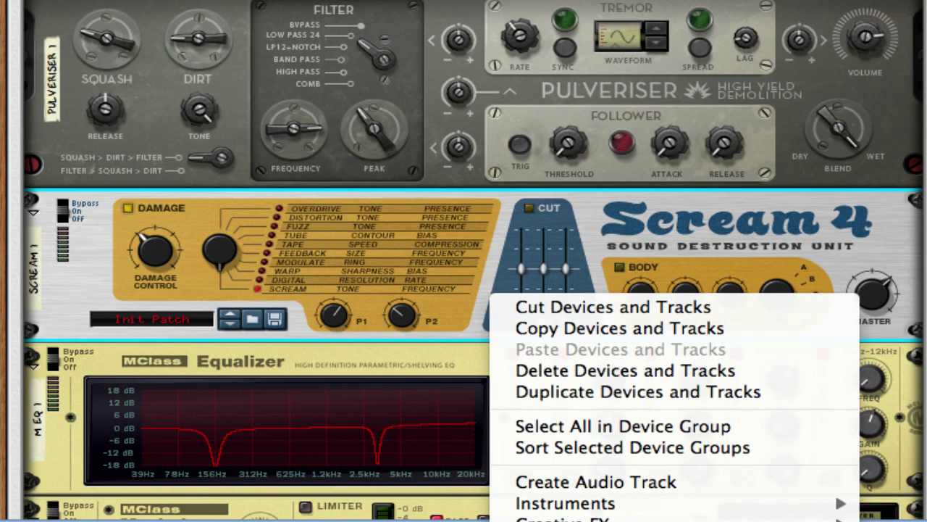
left_click(890, 519)
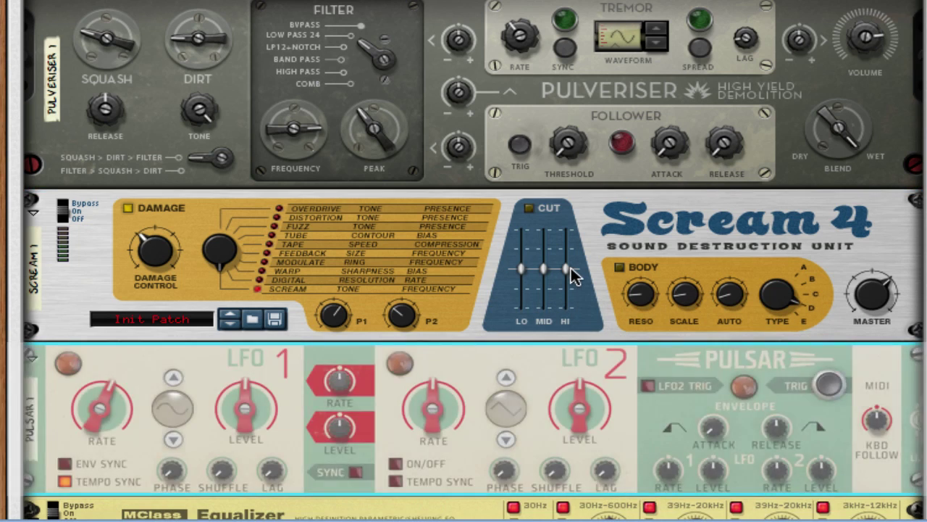
Check the Scream 4's rear modulation inputs and raise its P2 knob slightly.
key("Tab")
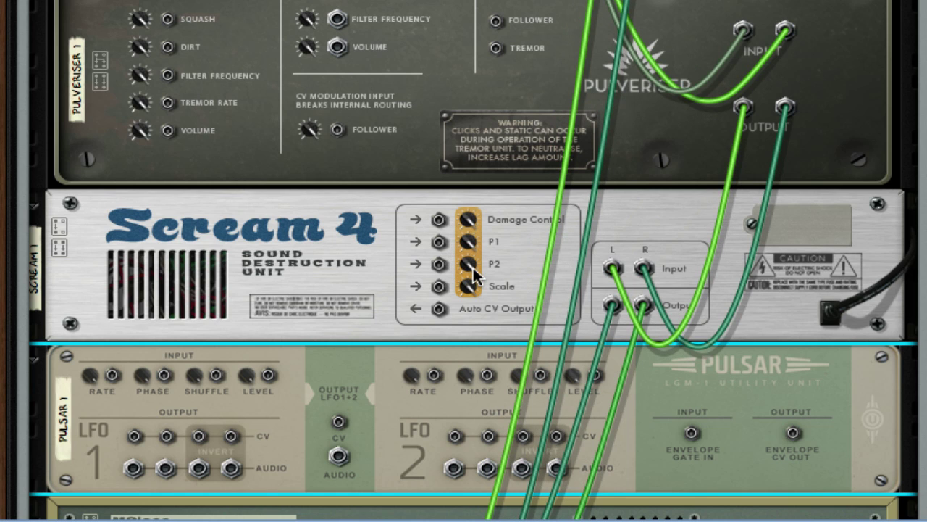
key("Tab")
mouse_move(403, 310)
left_mouse_down()
mouse_move(401, 273)
mouse_move(397, 308)
left_mouse_up()
Patch a cable to Pulsar's LFO 1 CV output on the rear and raise LFO 1's Level slightly above centre.
key("Tab")
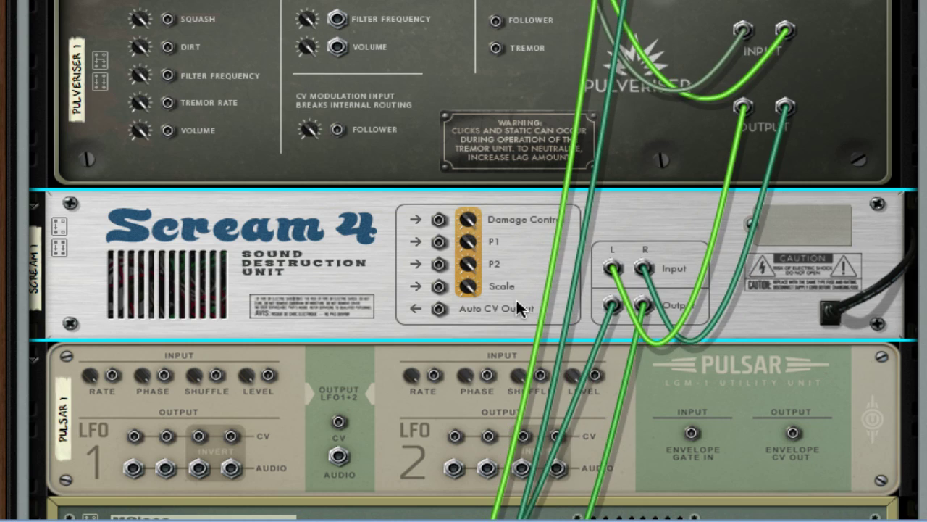
left_click_drag(434, 374, 136, 436)
key("Tab")
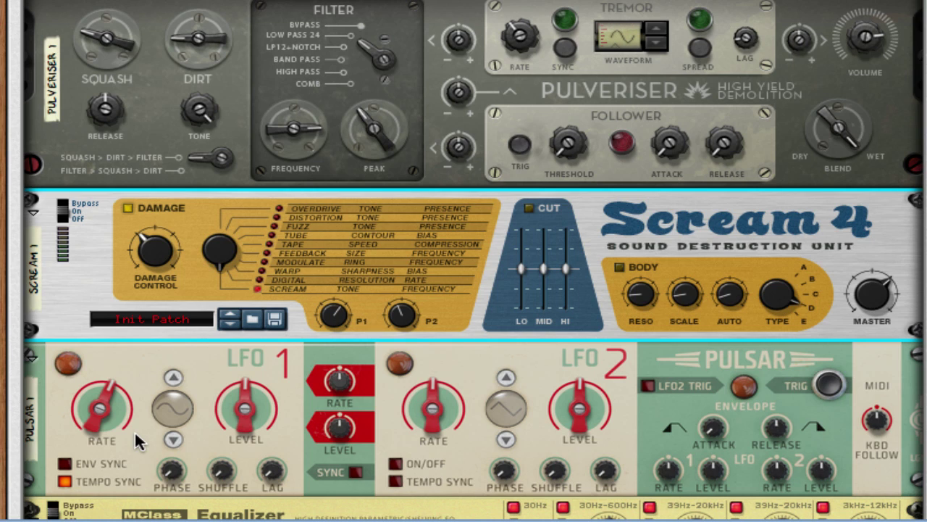
left_click_drag(256, 410, 89, 408)
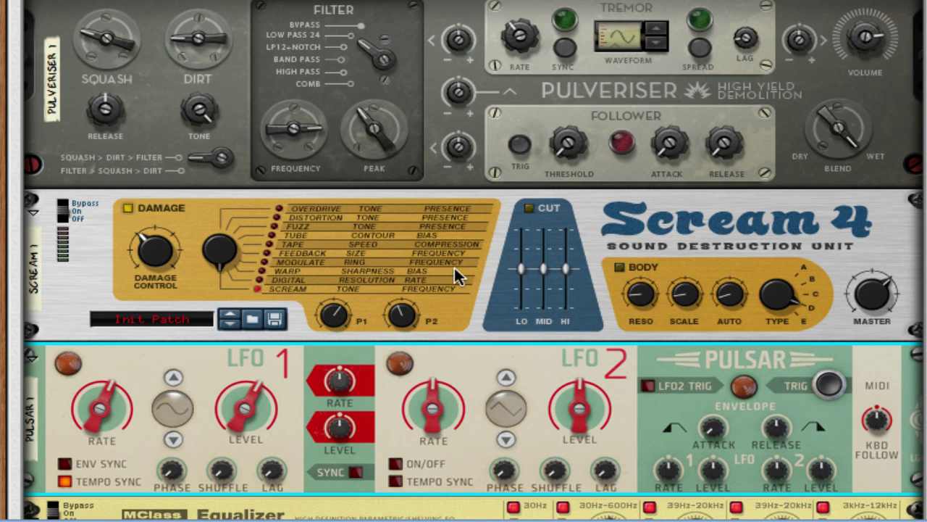
Switch the Scream 4's damage type to Tube.
scroll(514, 340, "up", 5)
scroll(515, 346, "up", 4)
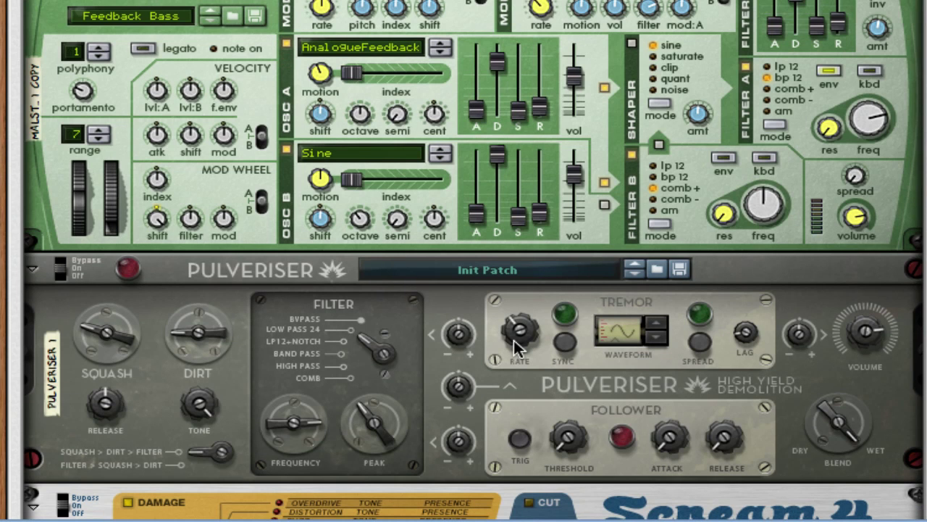
scroll(515, 347, "up", 6)
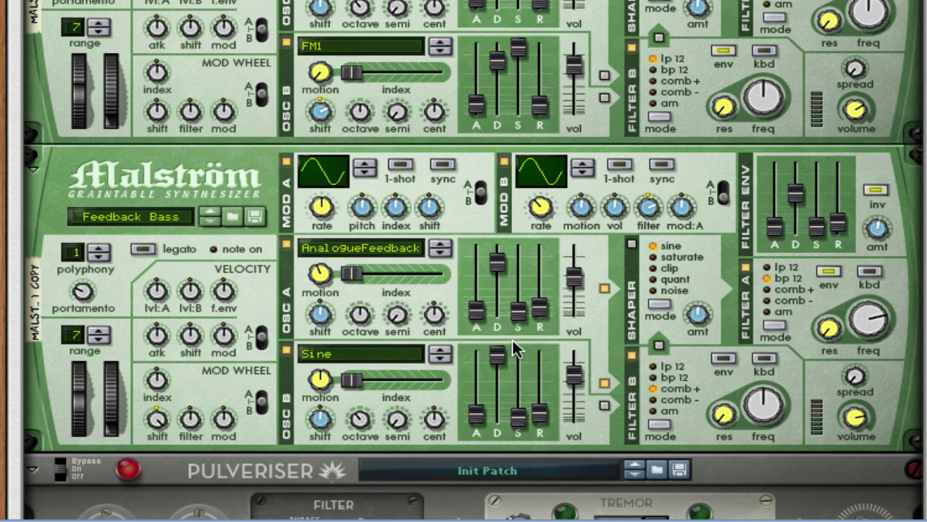
scroll(510, 336, "down", 6)
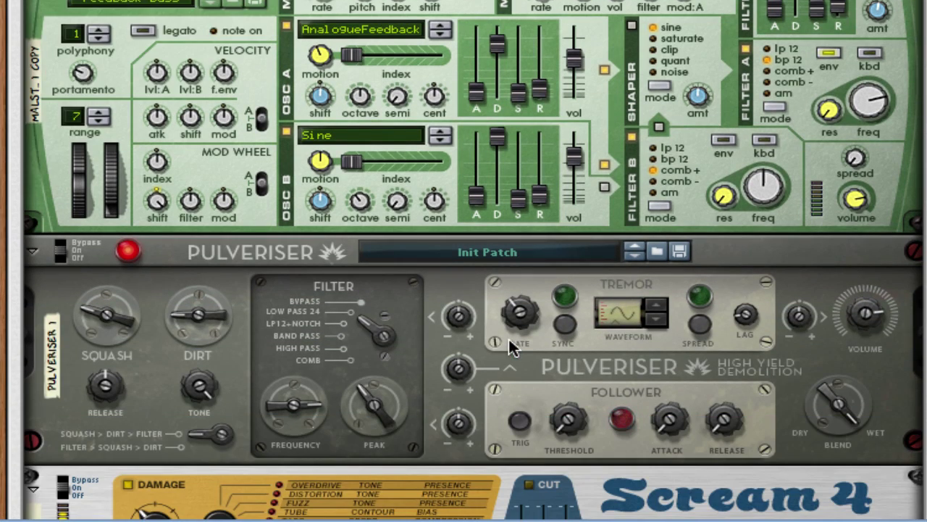
scroll(467, 341, "down", 7)
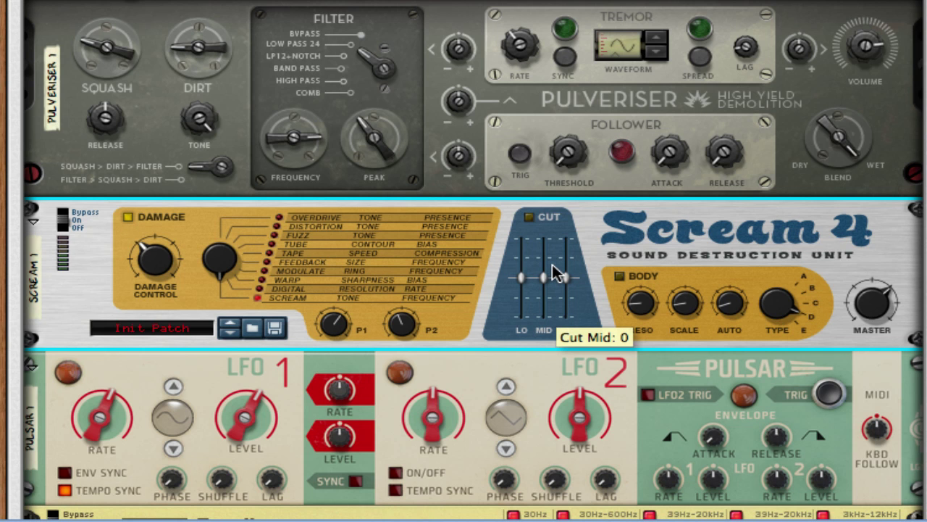
scroll(472, 149, "up", 5)
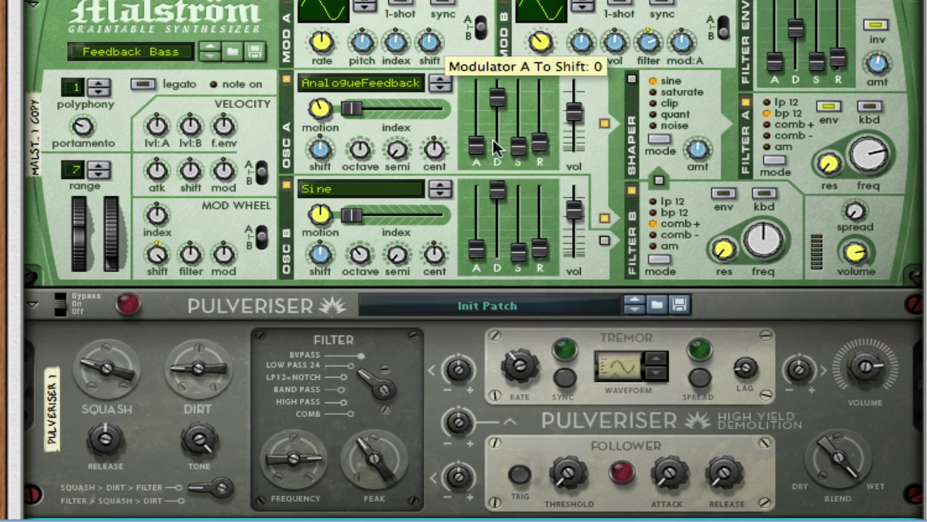
scroll(470, 138, "down", 4)
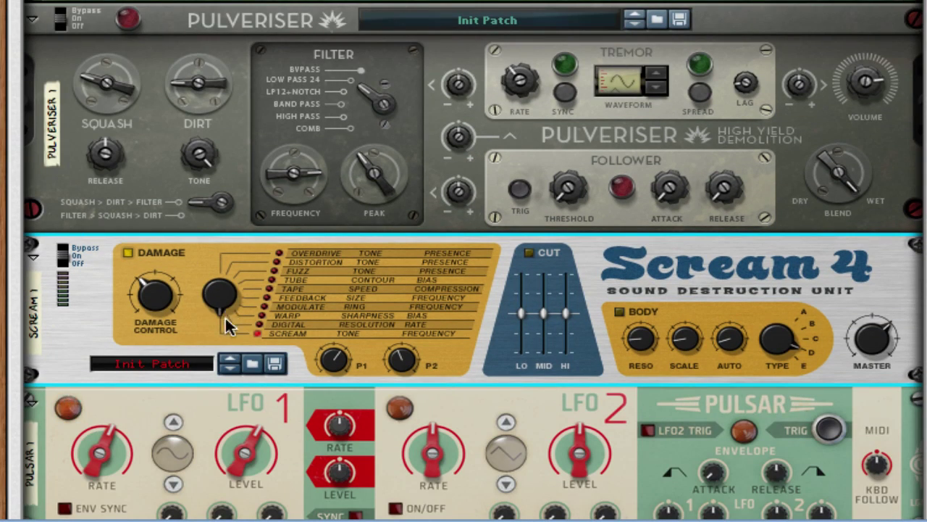
left_click_drag(222, 334, 228, 296)
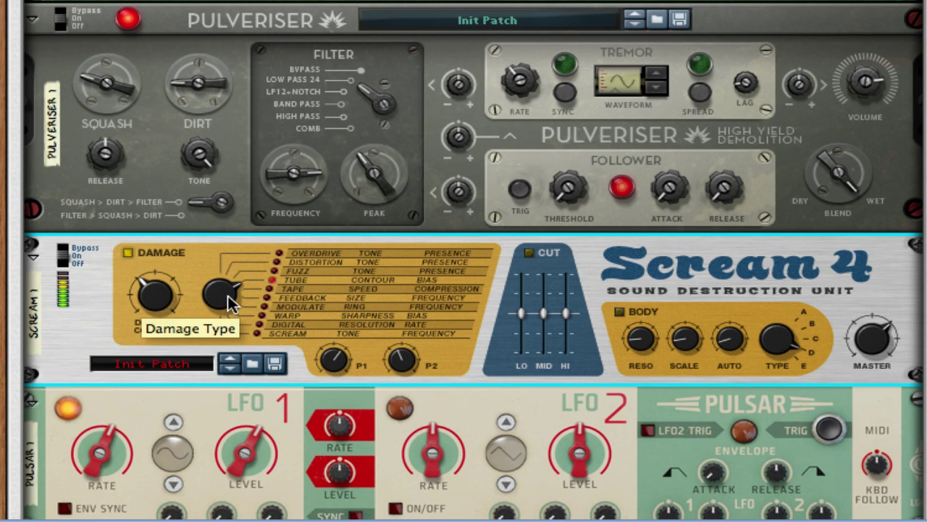
Step forward through the second Malström's patches, from Fifth House Bass on, and stop at House Brick.
scroll(443, 283, "up", 3)
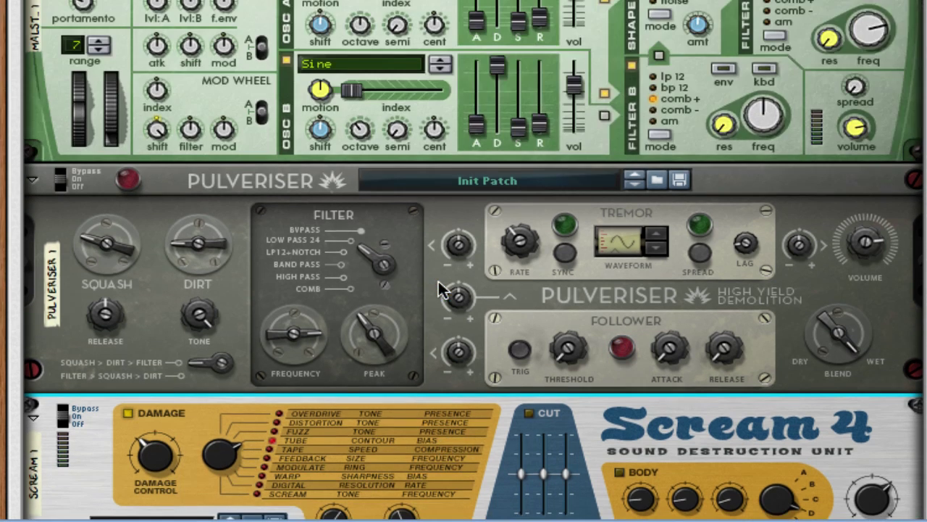
scroll(444, 290, "up", 5)
left_click(211, 203)
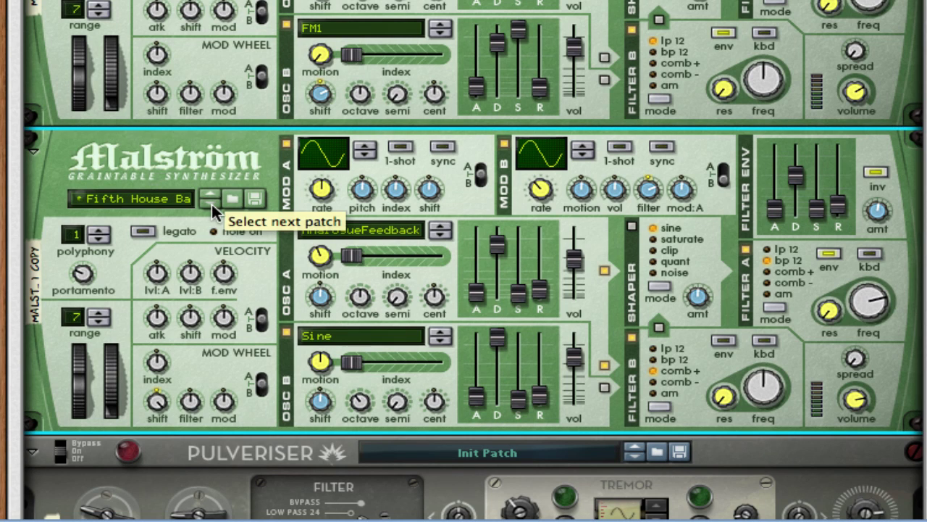
left_click(212, 204)
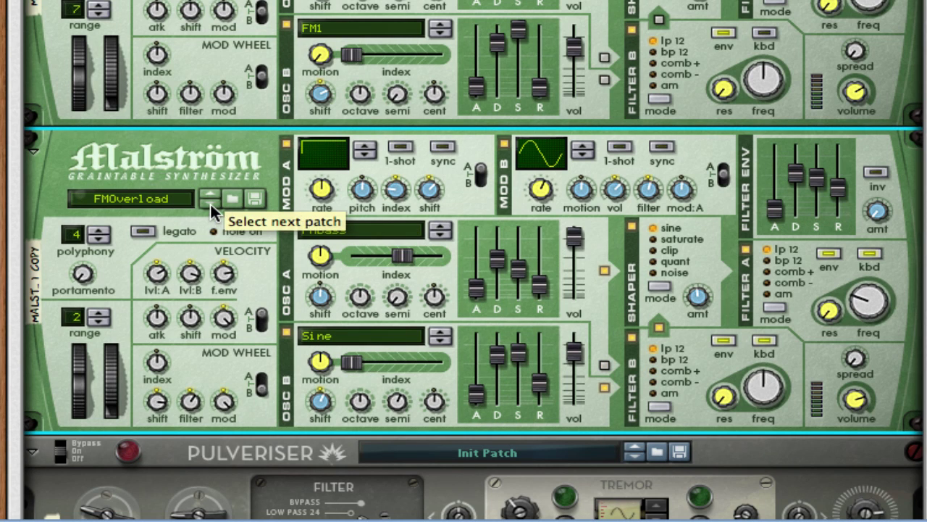
left_click(210, 202)
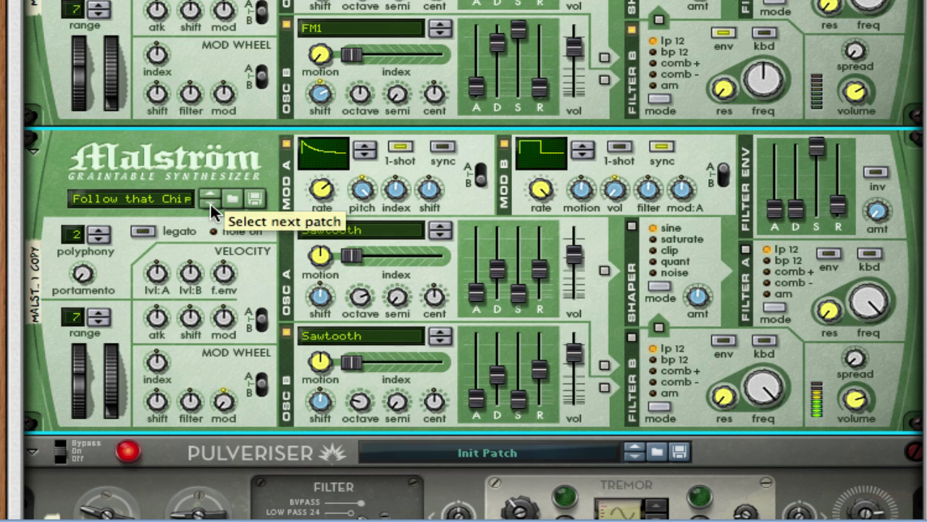
left_click(210, 202)
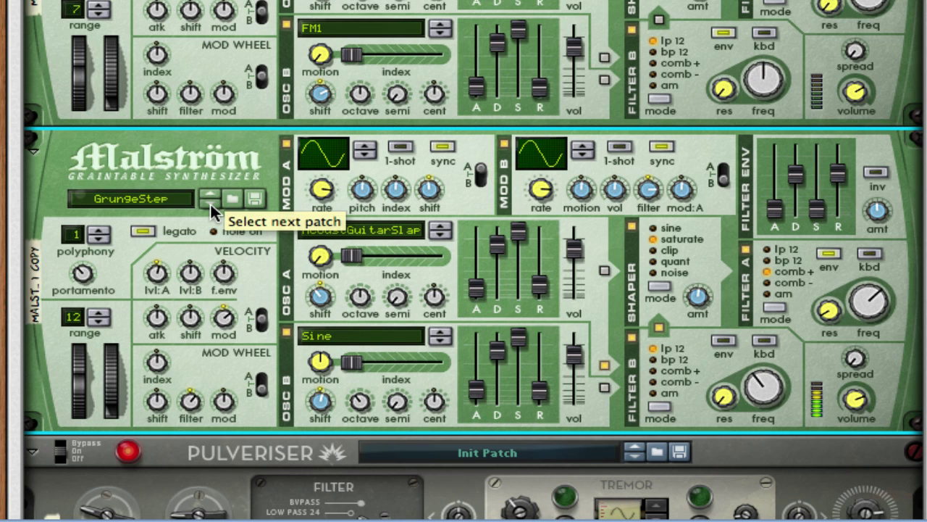
left_click(210, 202)
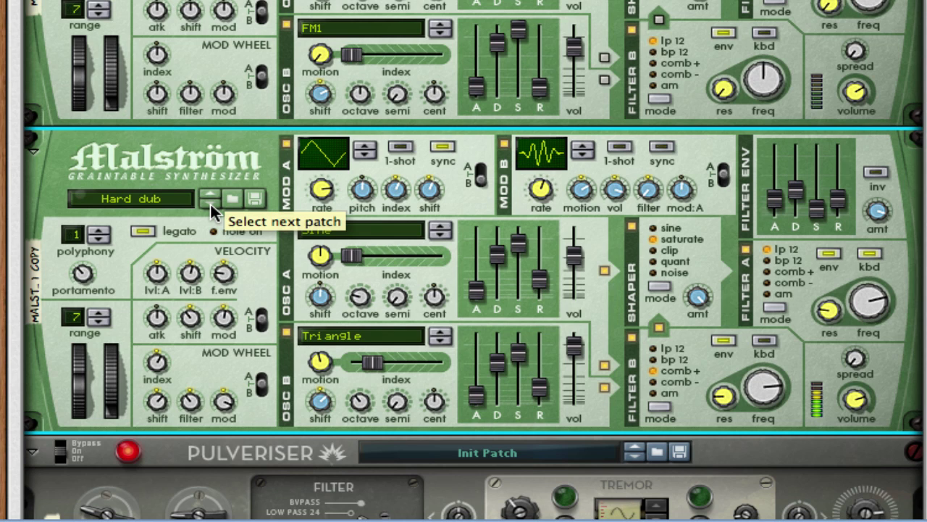
left_click(210, 202)
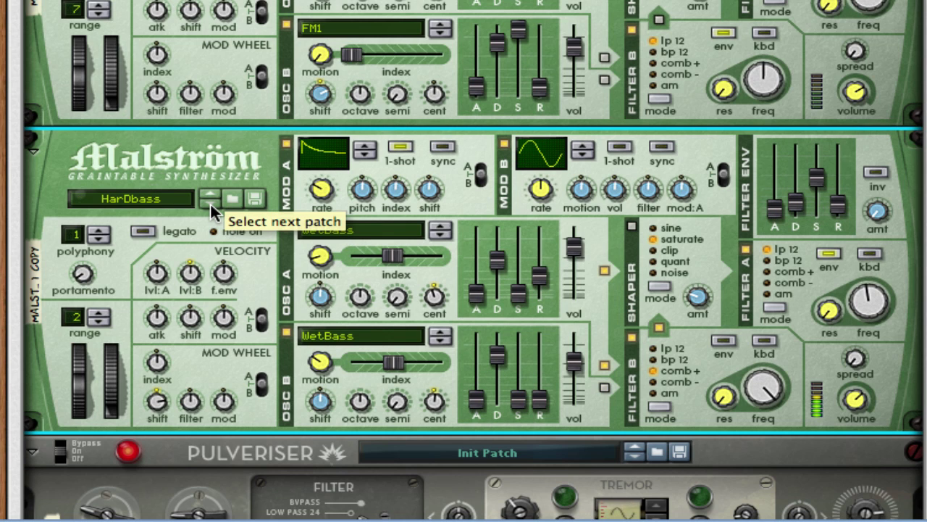
left_click(210, 202)
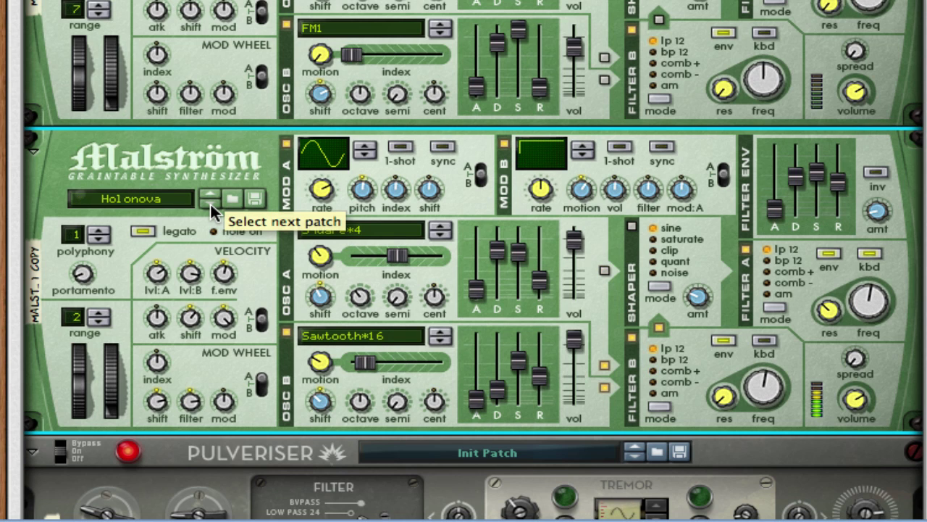
left_click(210, 202)
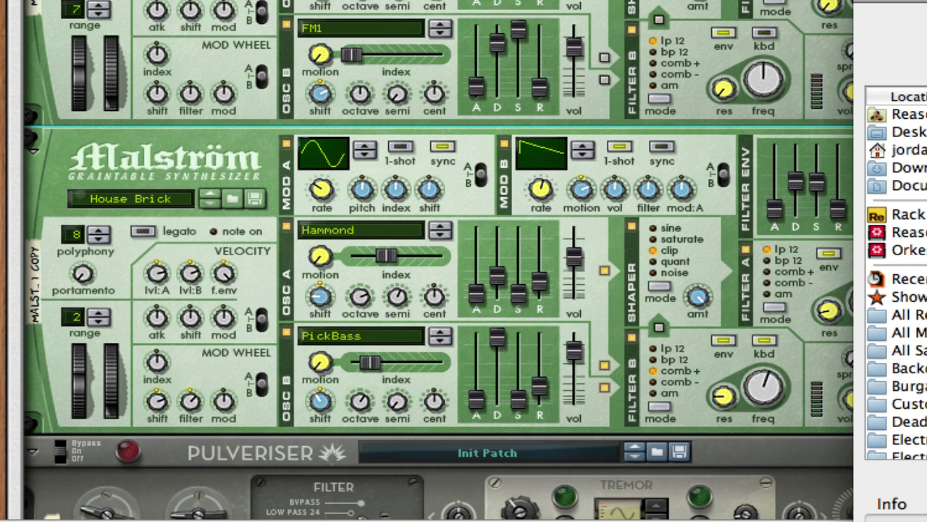
Audition several patches in the first Malström and settle on Cyber Roar.
key("Down")
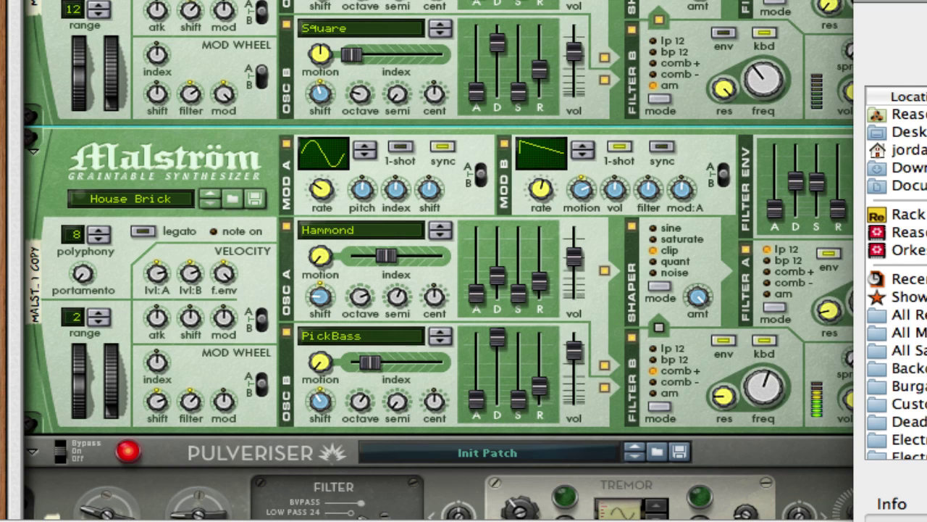
key("Down")
key("Down")
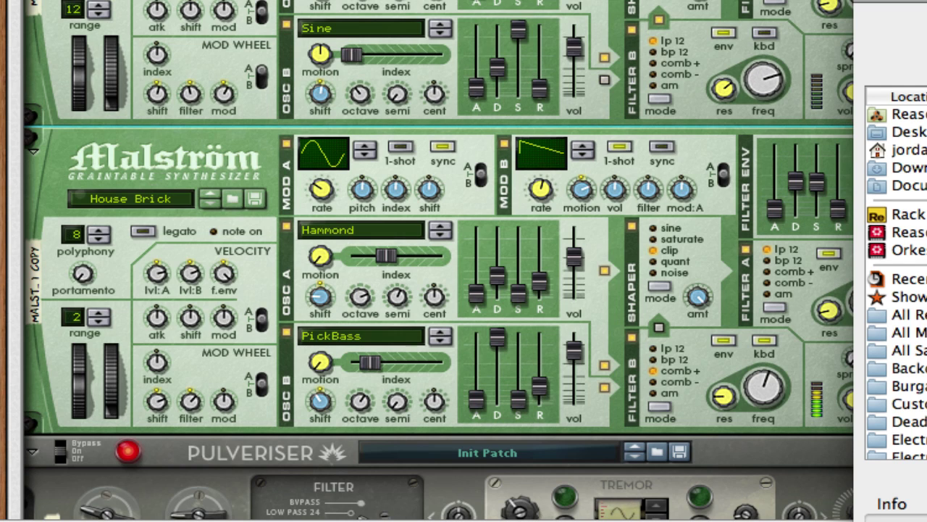
key("Down")
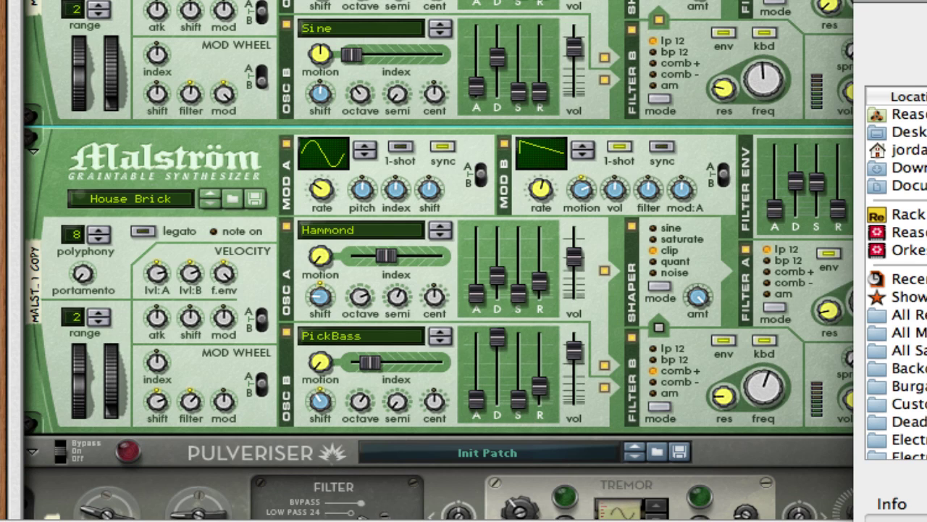
key("Down")
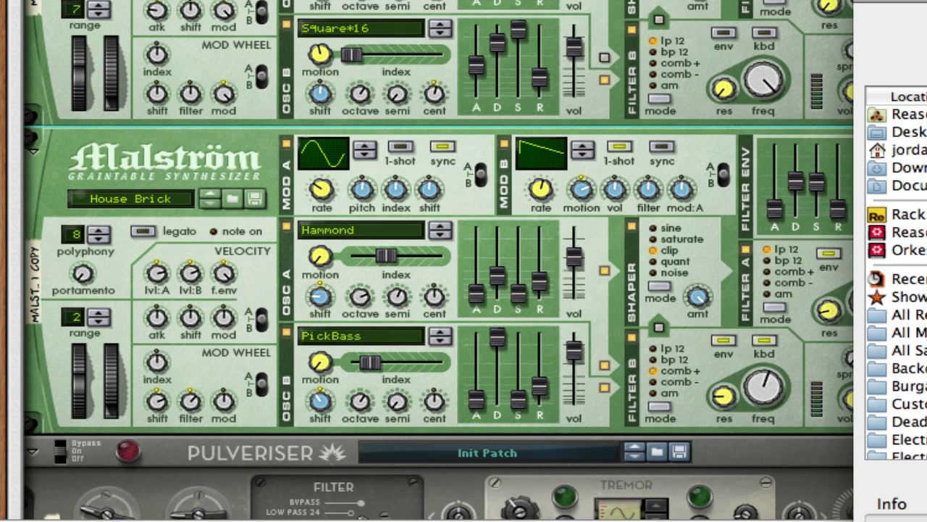
key("Return")
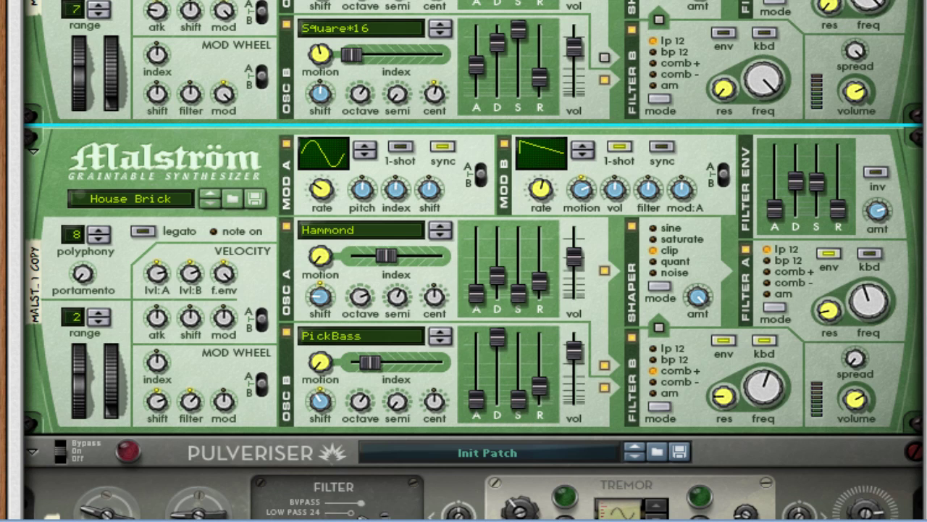
left_click(103, 8)
left_click(103, 9)
left_click(104, 8)
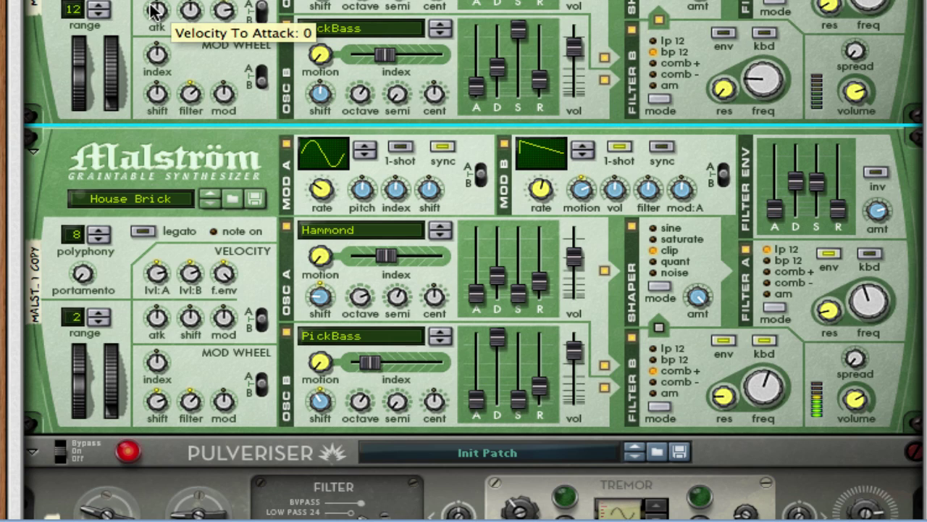
scroll(529, 137, "up", 5)
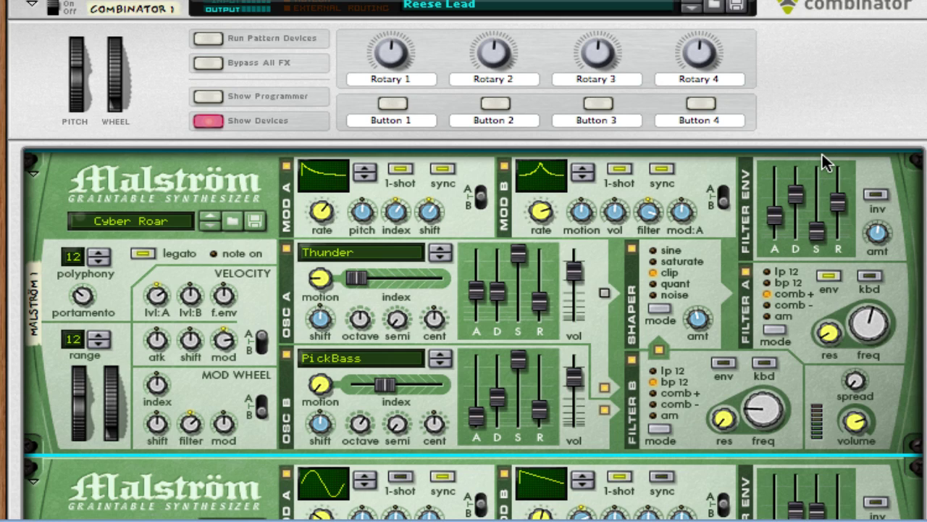
Switch from Reason to Ableton Live and open the recent Live Set Color Wise.als.
scroll(824, 161, "up", 1)
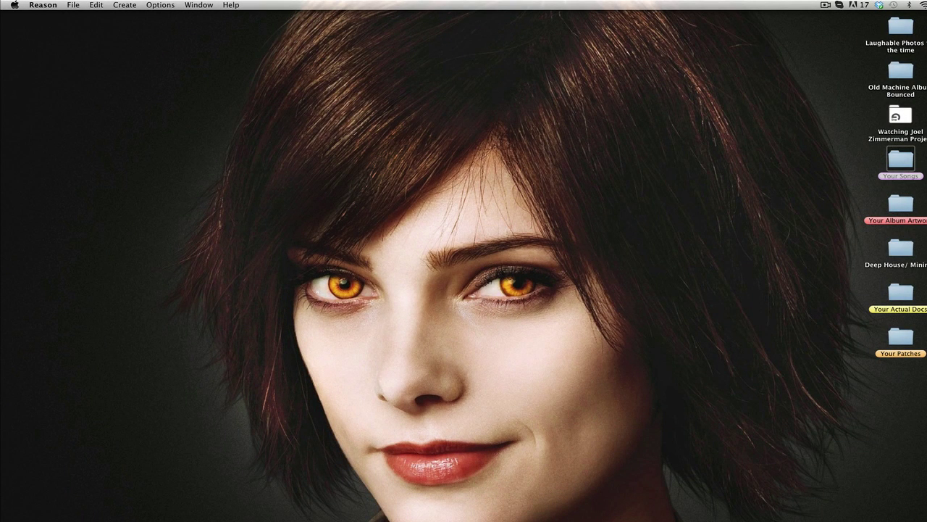
left_click(33, 5)
left_click(68, 105)
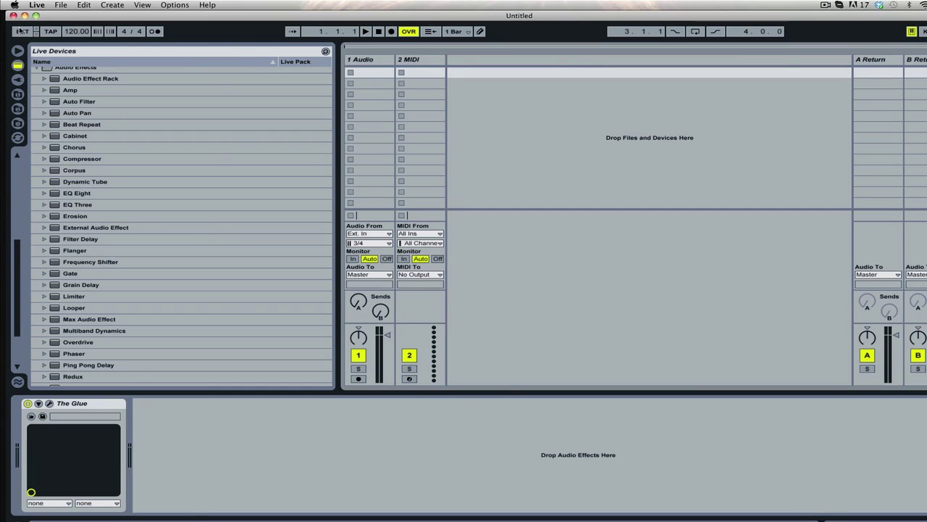
left_click(61, 5)
mouse_move(106, 35)
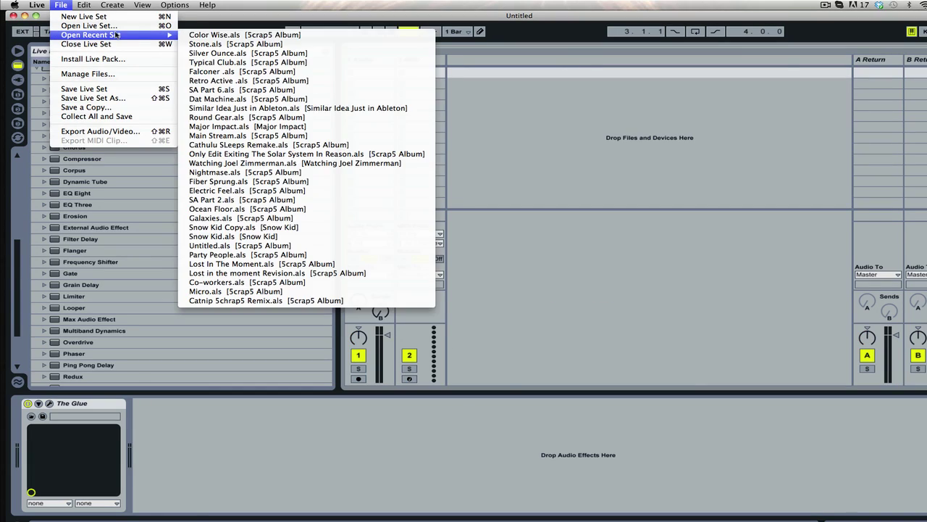
left_click(228, 36)
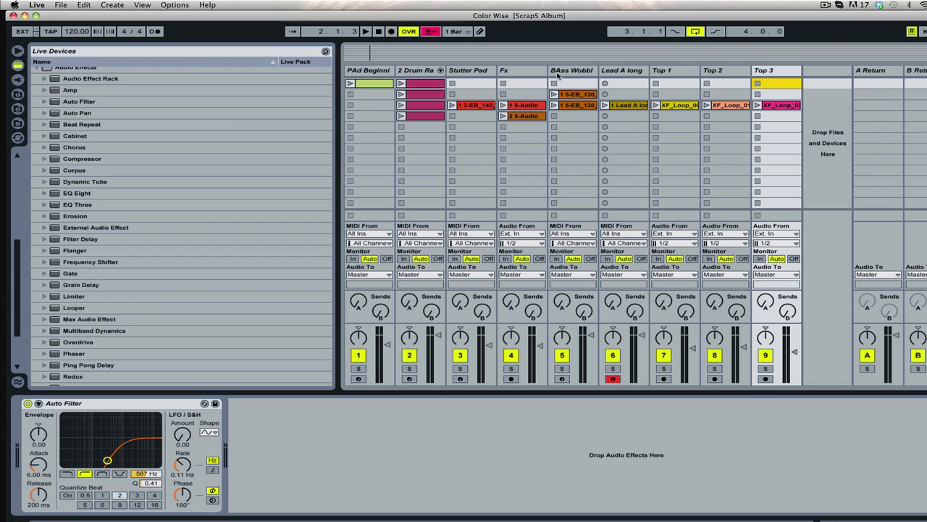
Test the Stutter Pad clip, set the audio input device to Built-in Input (2 In, 0 Out), and change the audio output device.
left_click(452, 105)
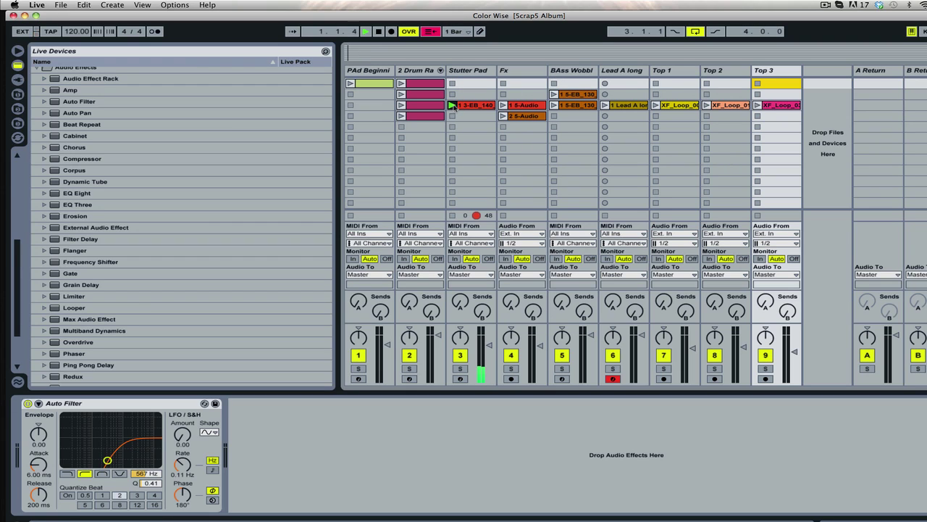
key("super+comma")
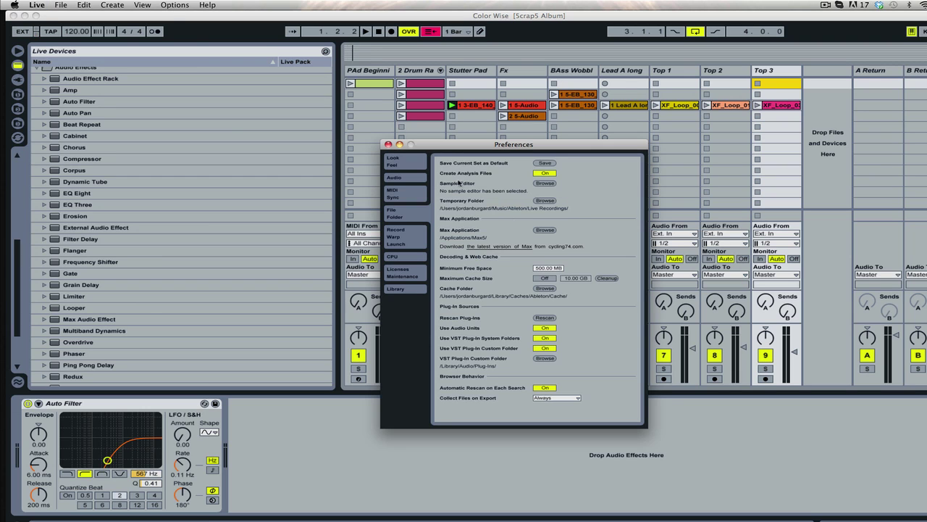
left_click(416, 178)
left_click(570, 183)
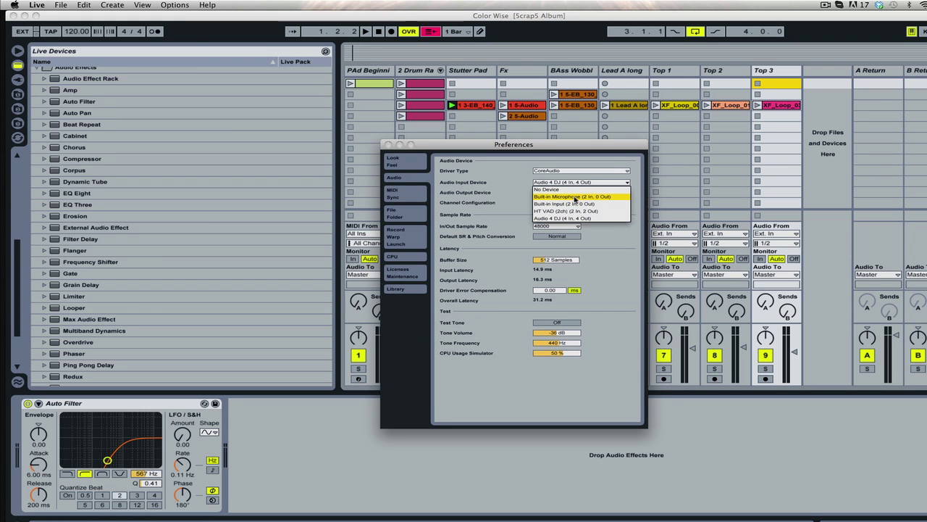
left_click(574, 203)
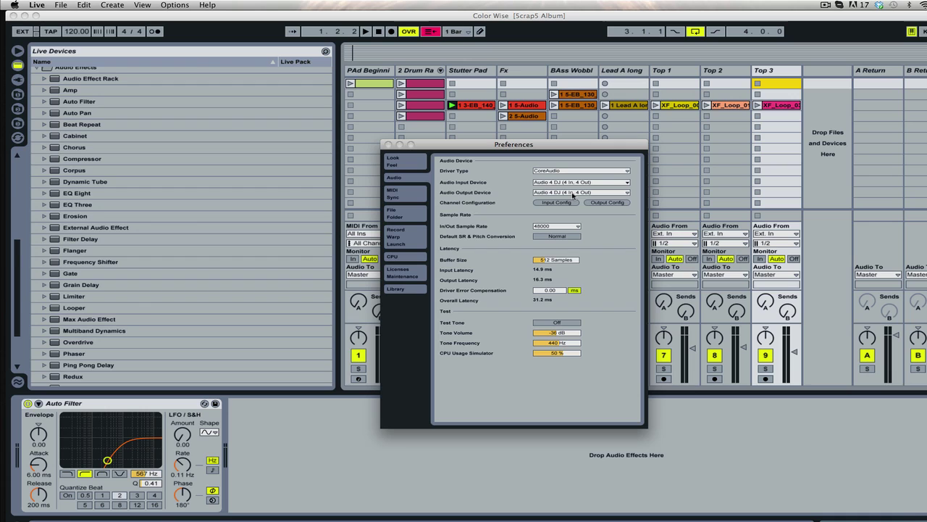
left_click(572, 194)
left_click(572, 204)
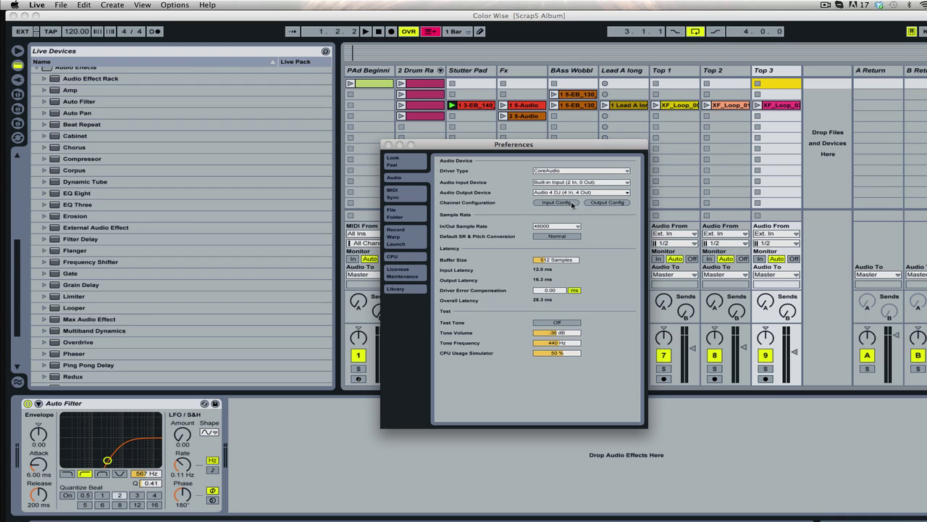
left_click(387, 145)
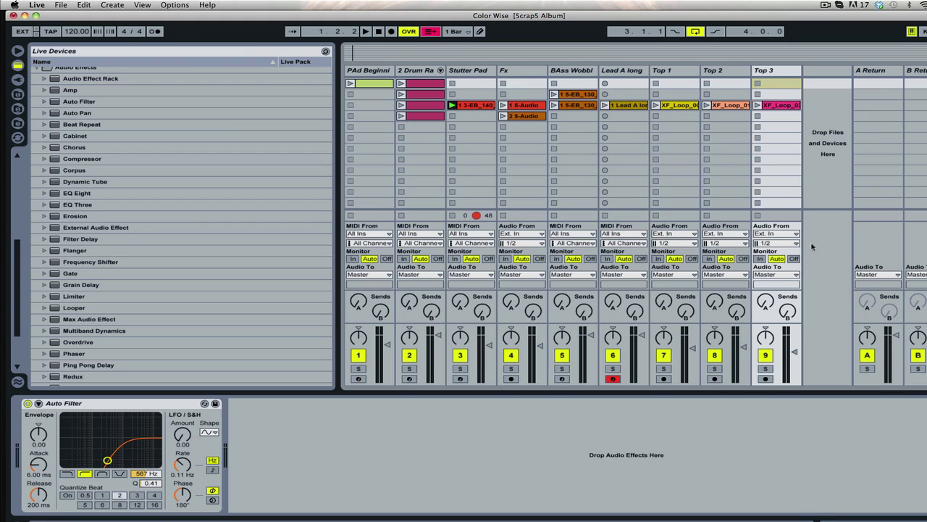
Briefly run playback and arm the Stutter Pad track for live playing.
key("space")
key("space")
left_click(460, 378)
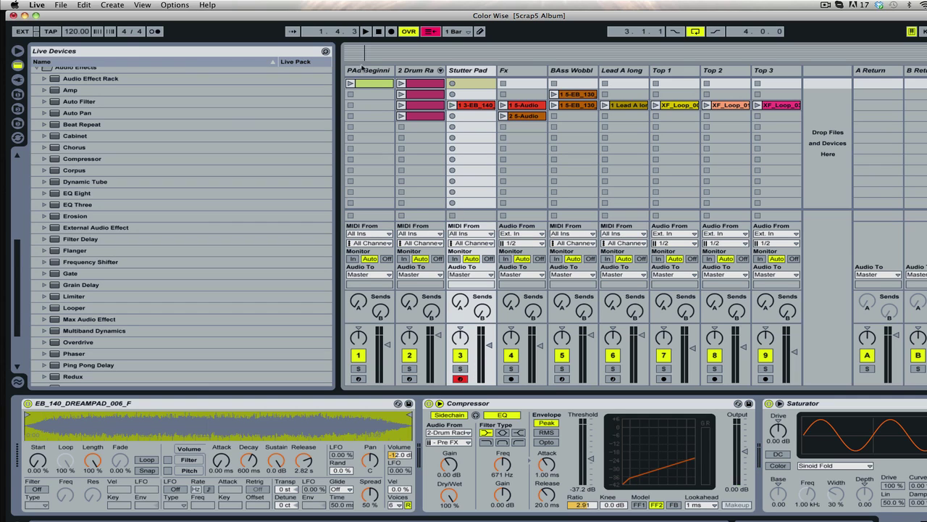
Show the instrument of the first pad track, play its clip, and stop it.
left_click(370, 71)
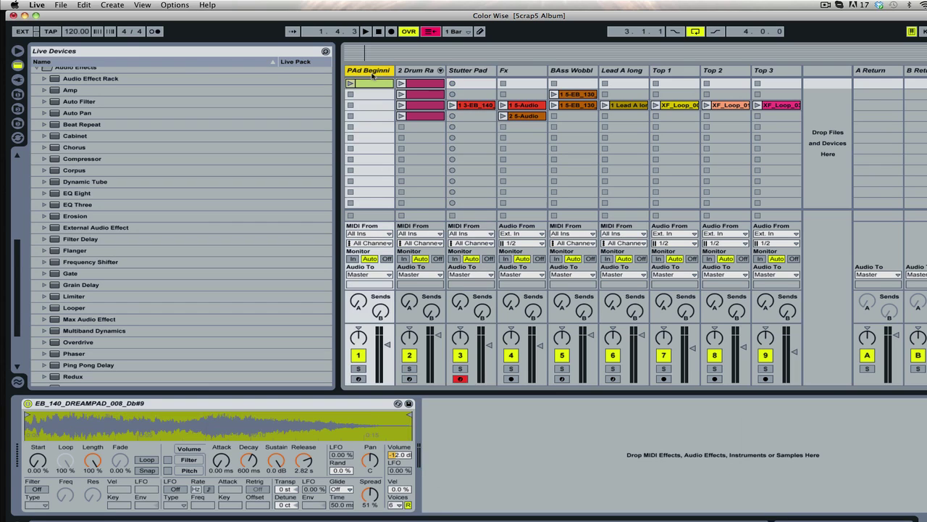
left_click(350, 83)
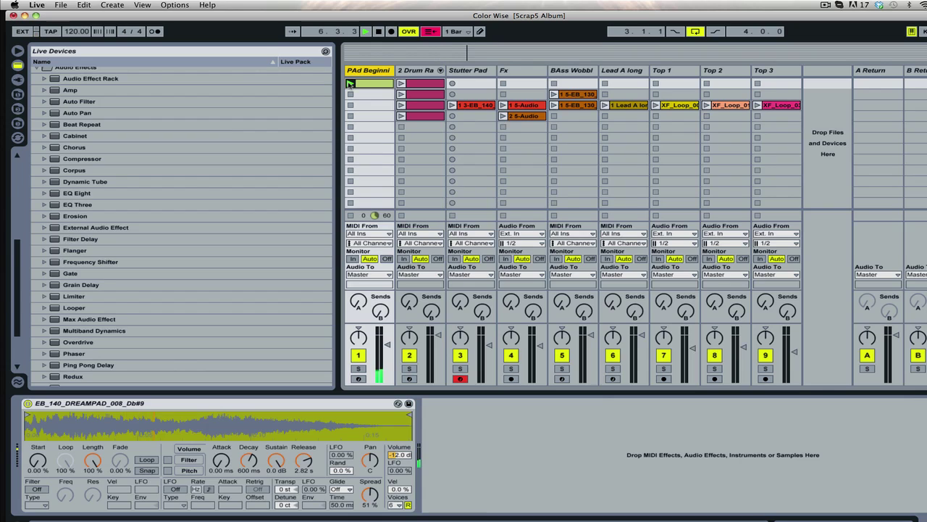
key("space")
left_click(350, 84)
left_click(351, 215)
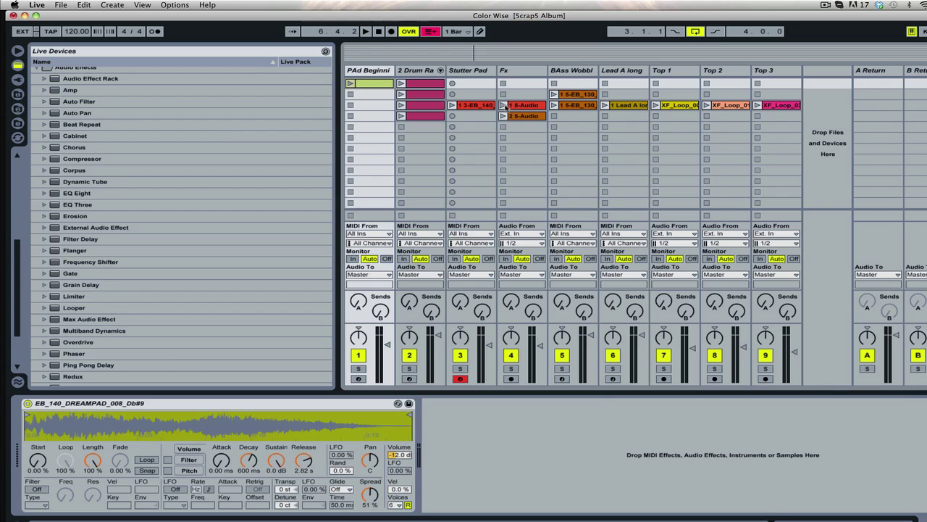
Play the upper clip of the bass wobble track, show the track's instrument, and stop playback.
left_click(553, 95)
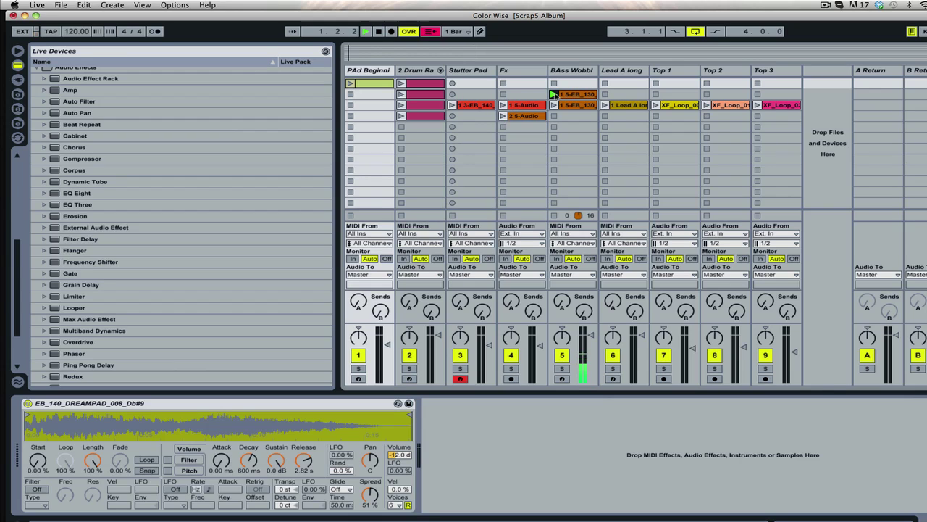
left_click(572, 95)
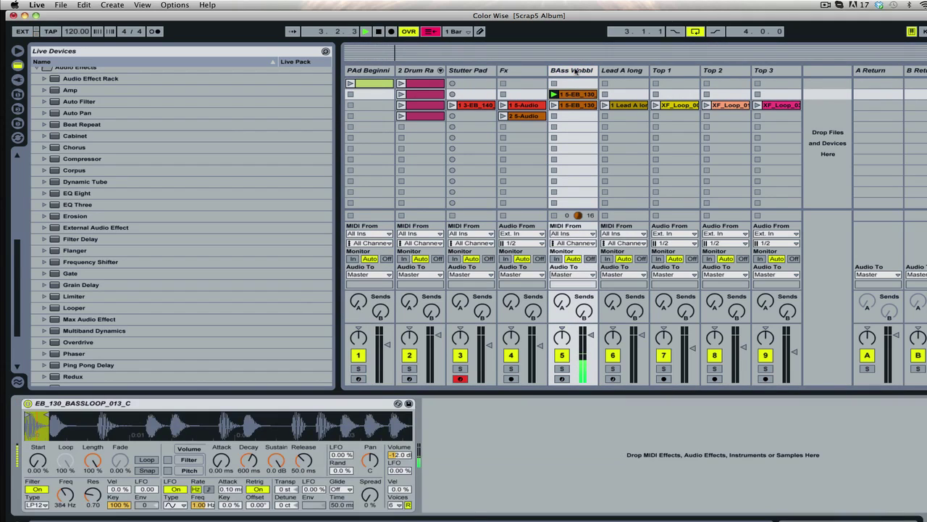
left_click(576, 70)
key("space")
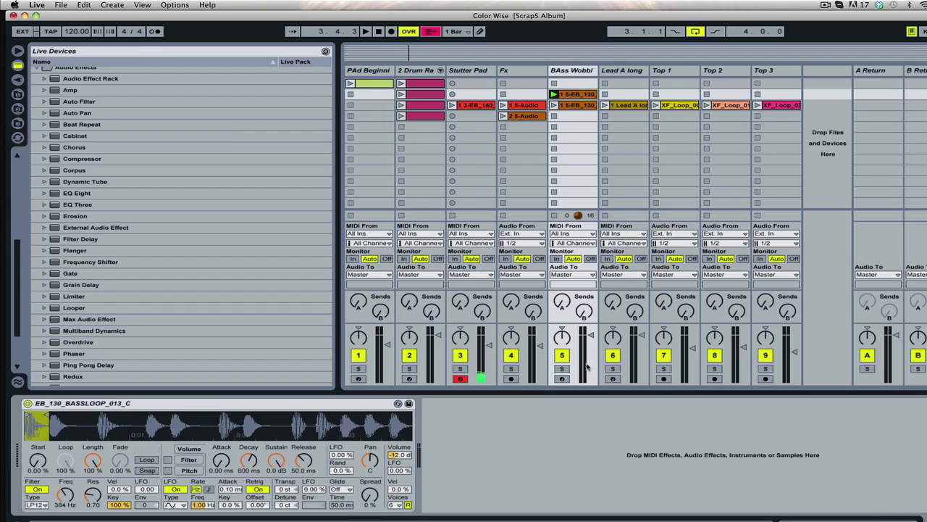
Arm the bass wobble track and compare its sound with the sampler's LFO and filter switched off and back on.
left_click(561, 378)
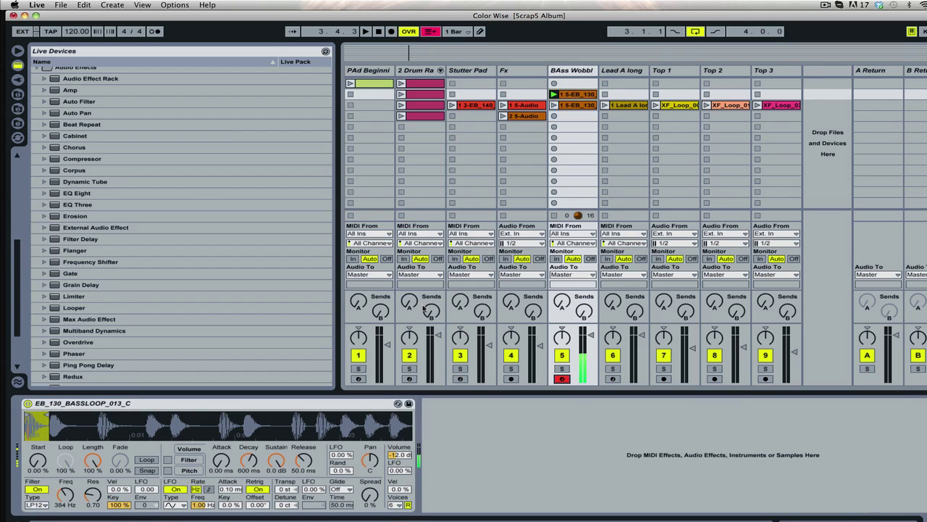
left_click(171, 491)
left_click(37, 489)
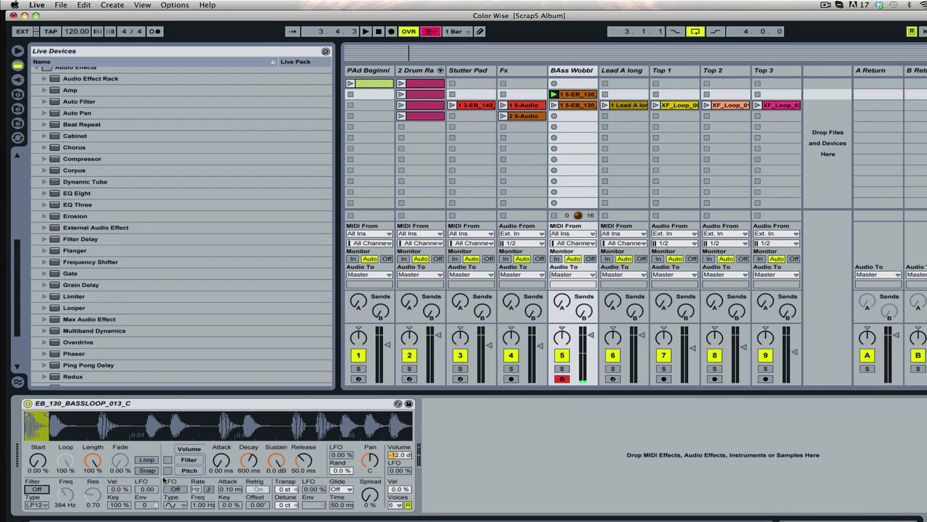
left_click(174, 489)
left_click(38, 489)
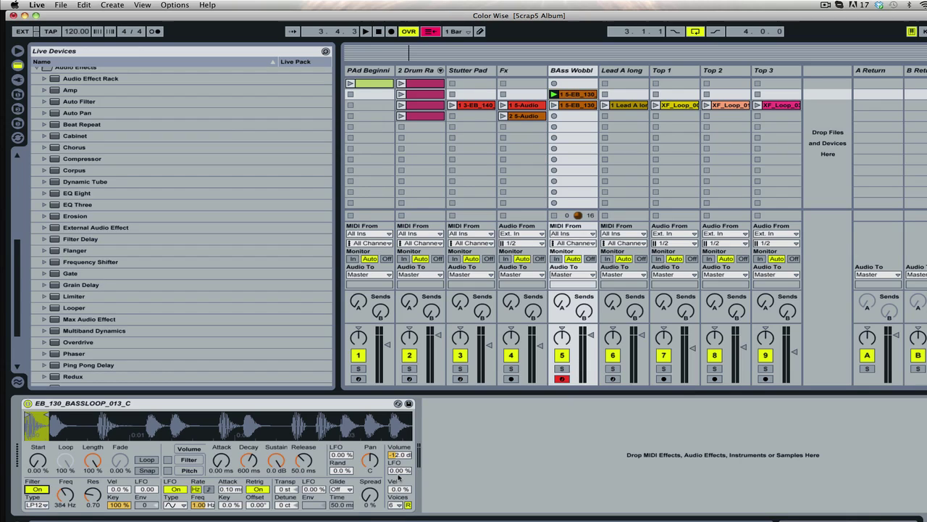
Set the bass sampler's Spread to 50 % and save the Live Set.
left_click_drag(368, 494, 368, 466)
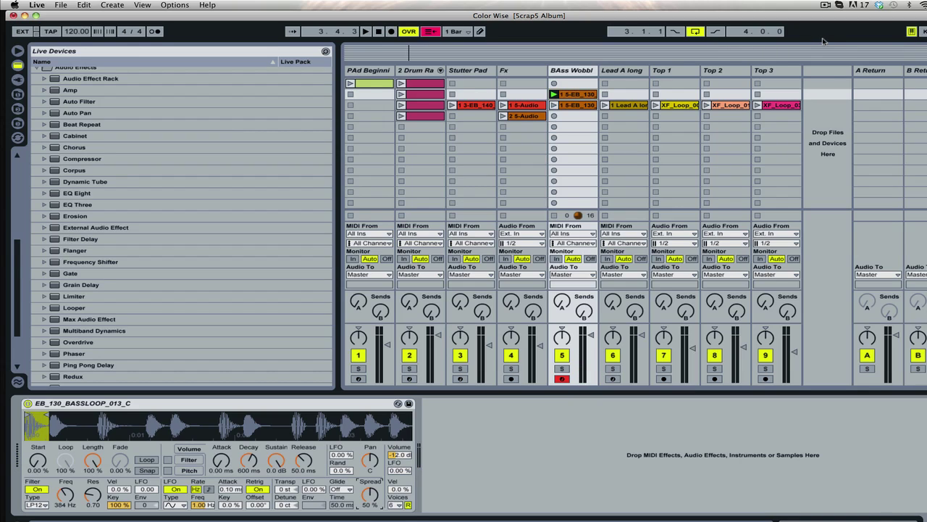
key("super+s")
Launch the third scene across all its tracks and stop the Lead A long clip.
left_click(926, 105)
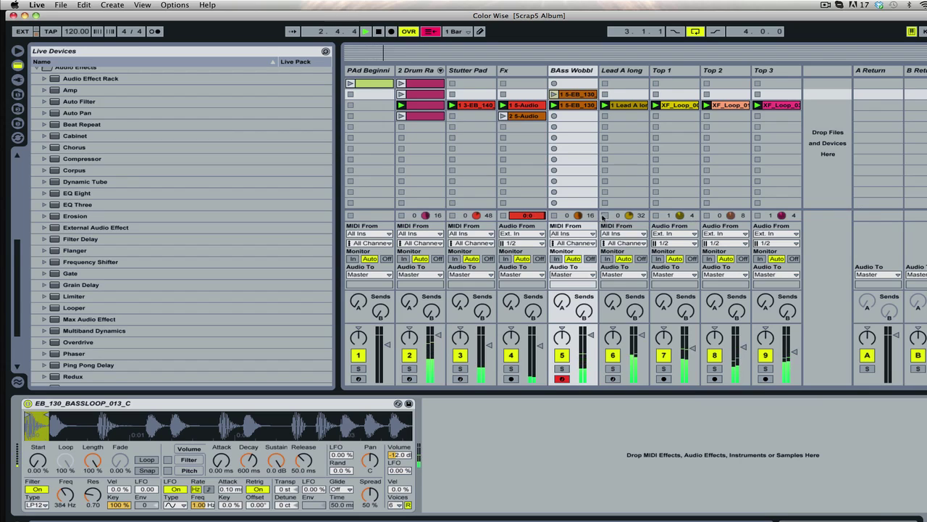
left_click(604, 215)
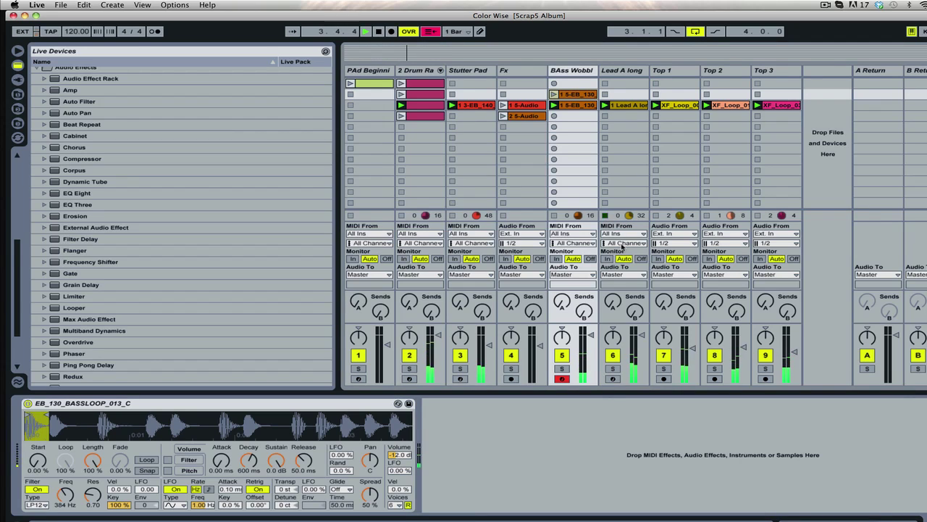